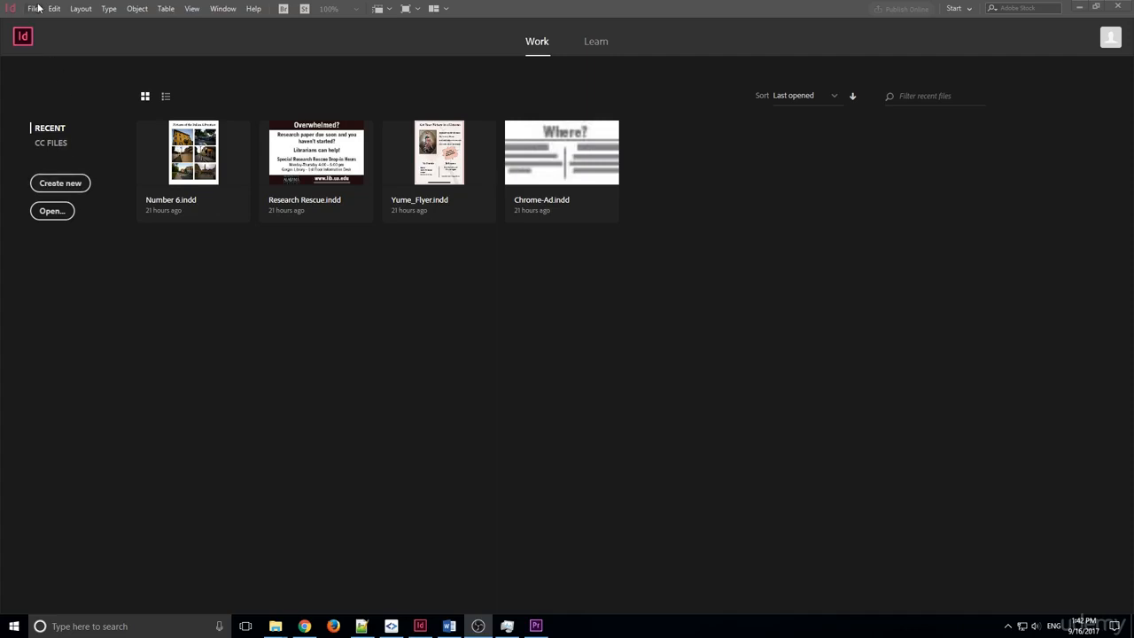
# Start a new document and name it Pamphlet
pyautogui.click(37, 9)
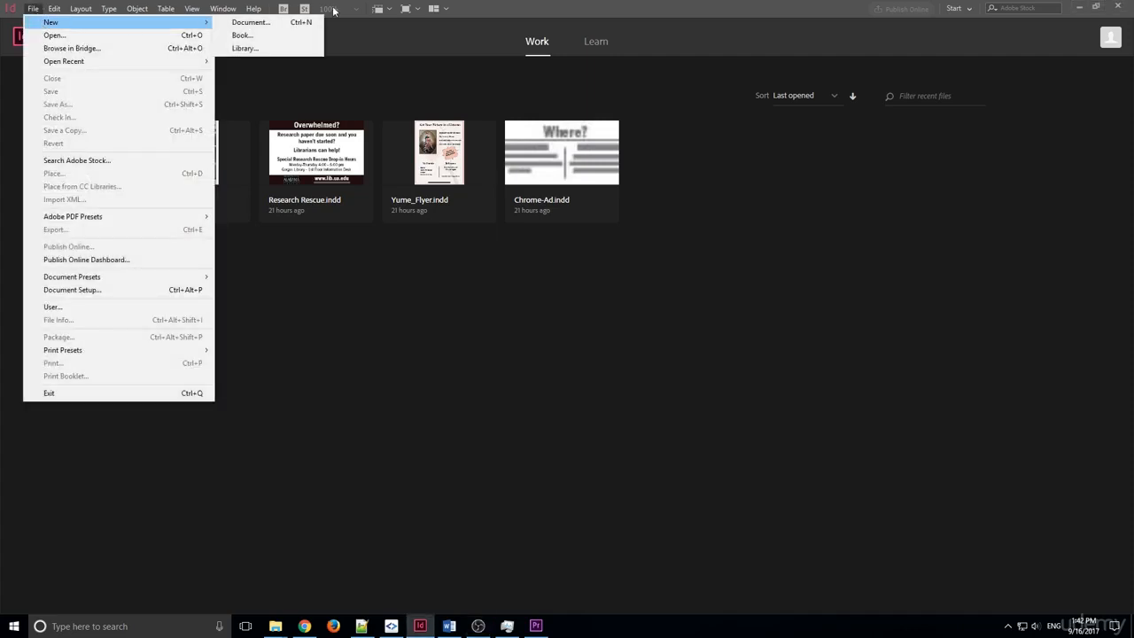
pyautogui.click(309, 313)
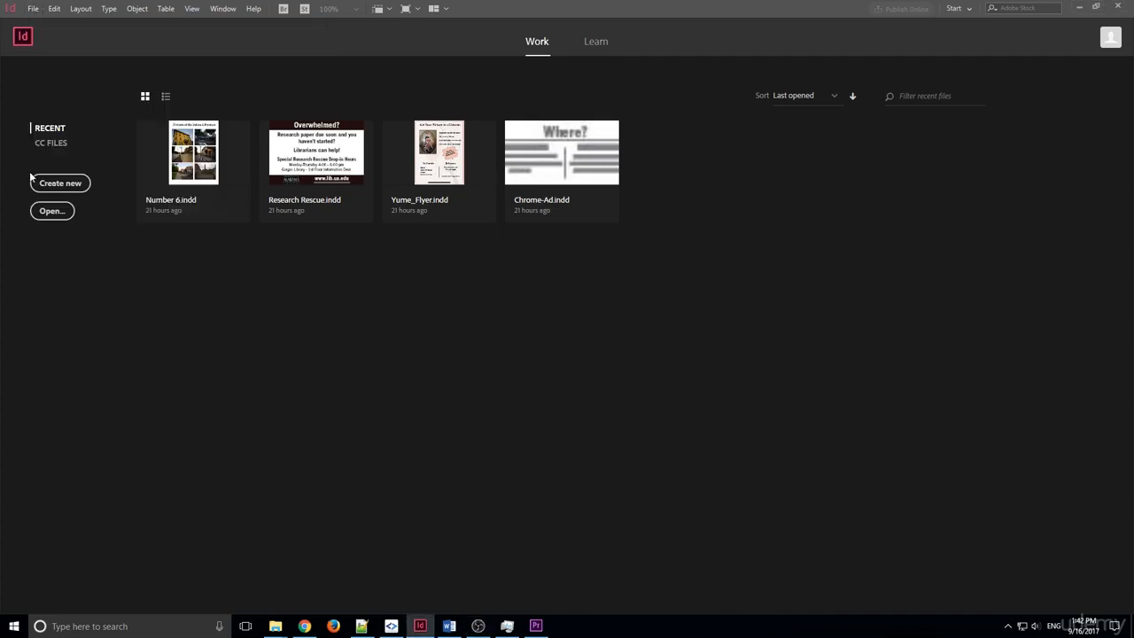
pyautogui.click(61, 182)
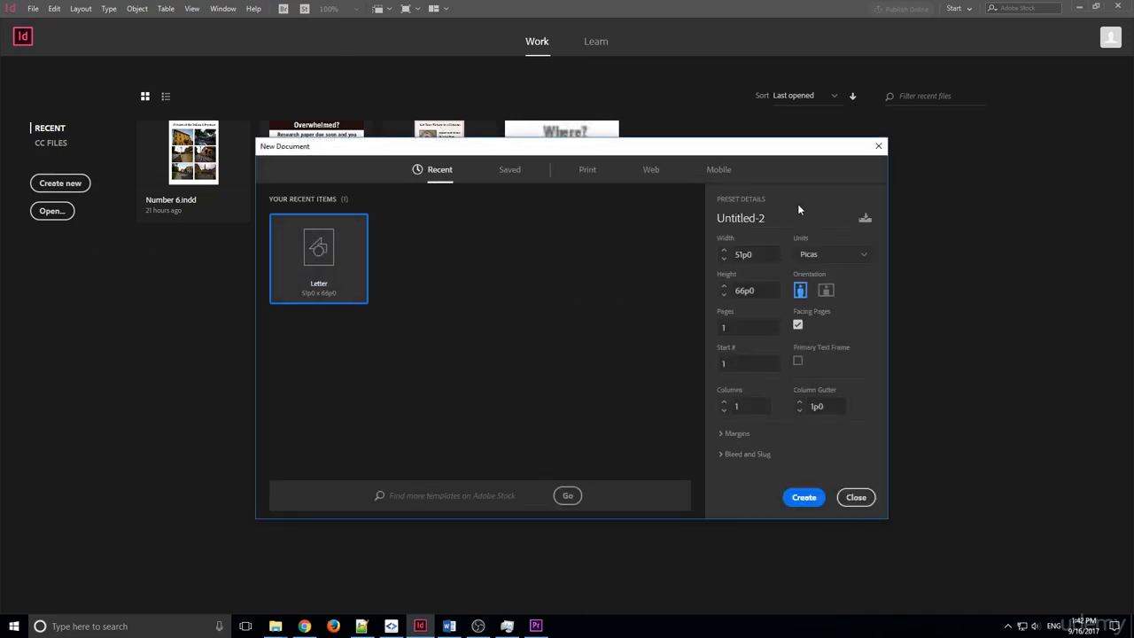
pyautogui.moveTo(797, 209); pyautogui.dragTo(699, 213)
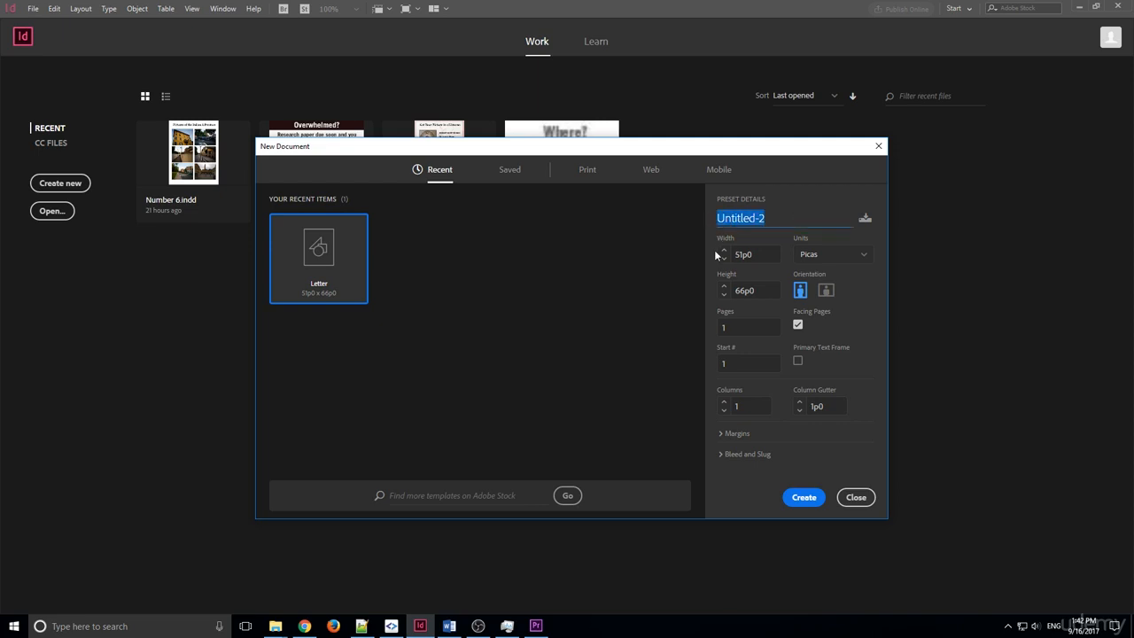
pyautogui.write('Pamphlet')
# Try inches as the new document's measurement units, and settle on pixels
pyautogui.click(851, 255)
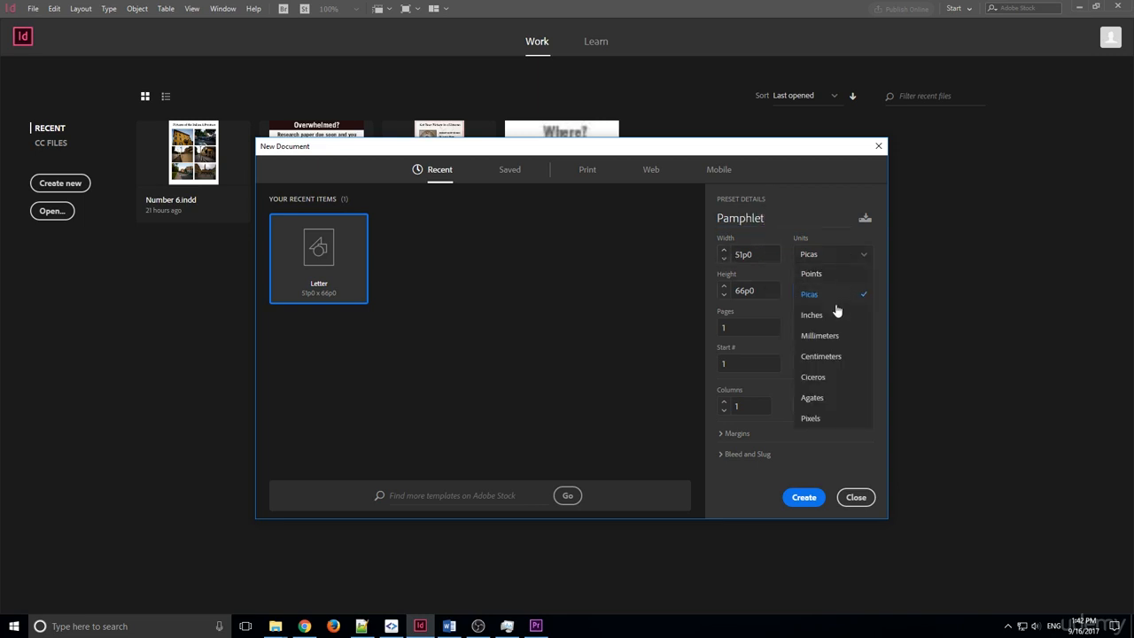
pyautogui.click(755, 254)
pyautogui.click(738, 297)
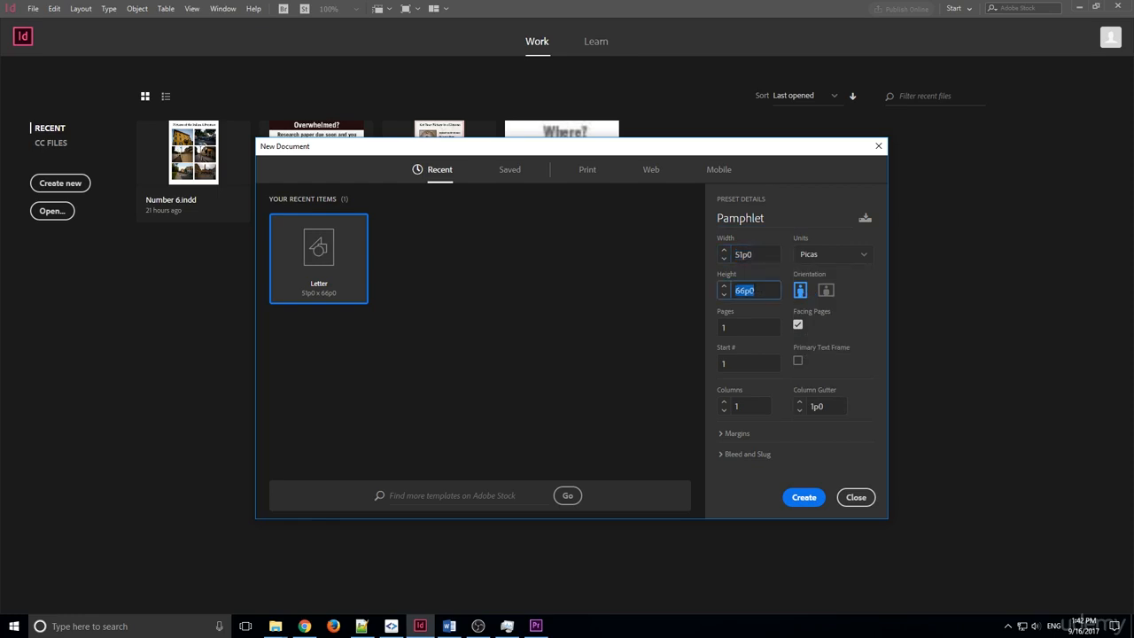
pyautogui.click(822, 259)
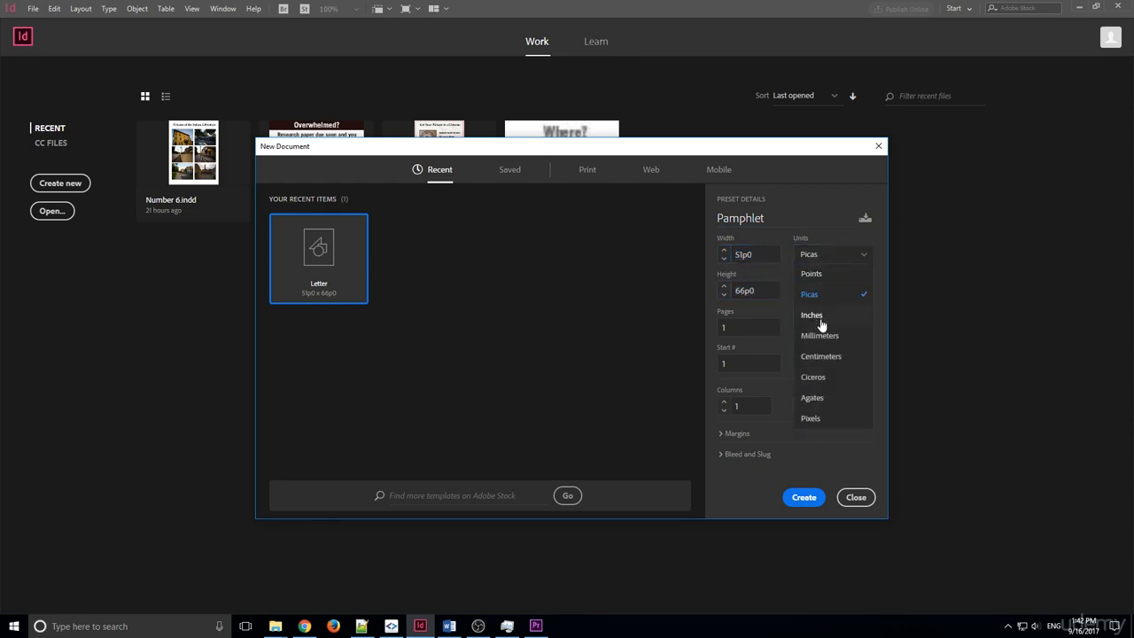
pyautogui.click(820, 317)
pyautogui.click(833, 264)
pyautogui.click(833, 423)
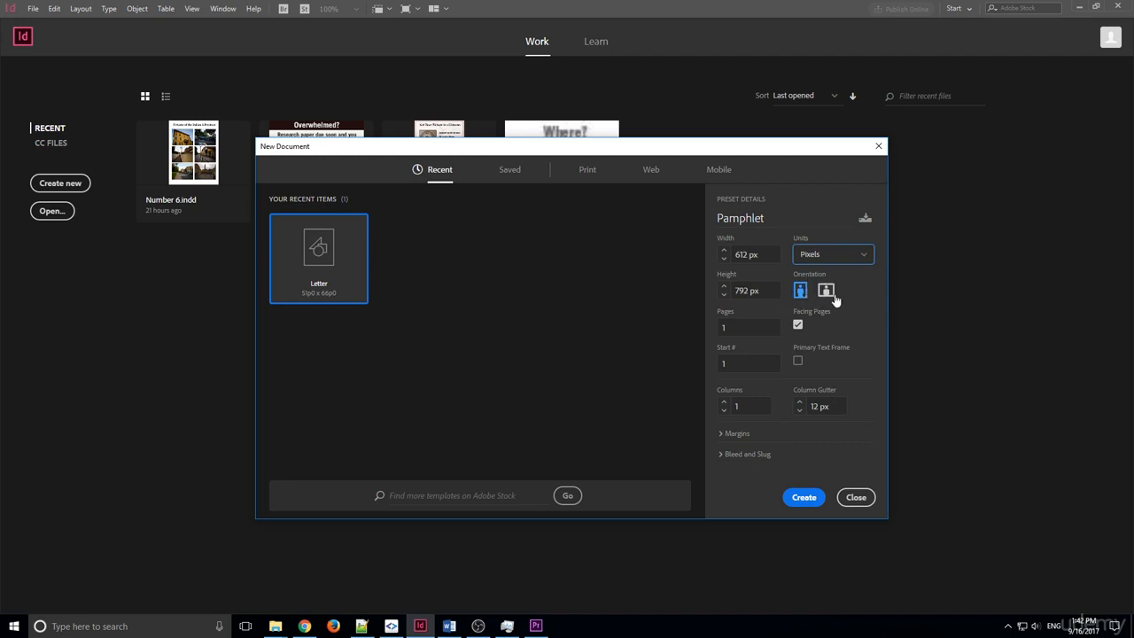
# Enter 400 as the number of pages for the new document
pyautogui.click(745, 328)
pyautogui.write('400')
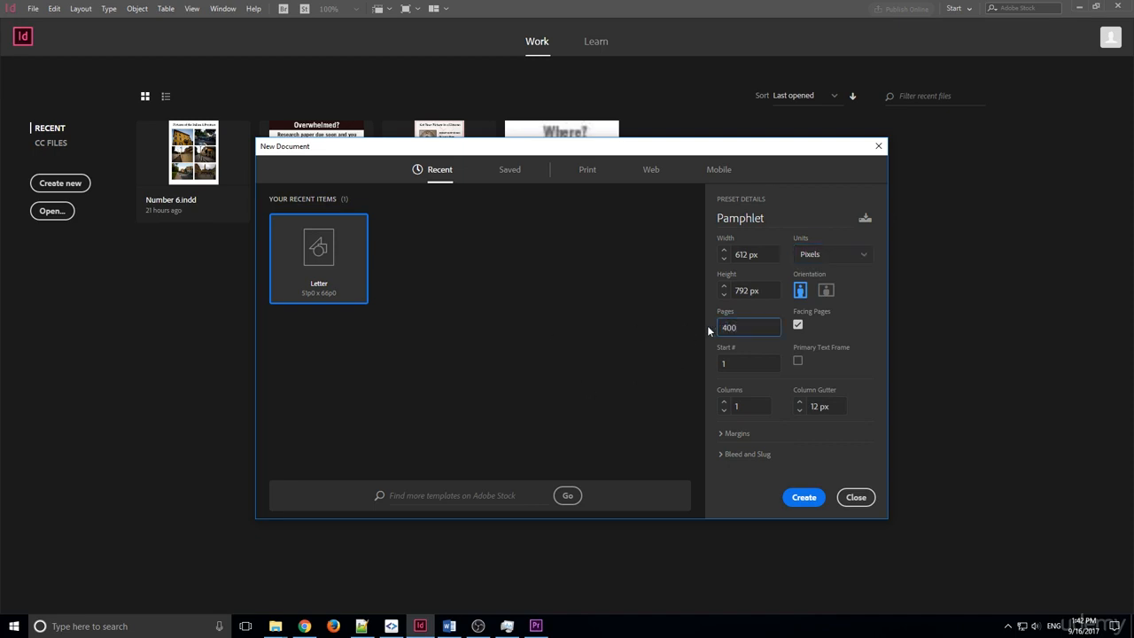
pyautogui.click(841, 323)
# Set the new document's page count to 2
pyautogui.moveTo(755, 329); pyautogui.dragTo(707, 332)
pyautogui.press('BackSpace')
pyautogui.write('2')
pyautogui.click(860, 327)
# Save the current document settings as a preset named Pamphlet Work
pyautogui.click(865, 219)
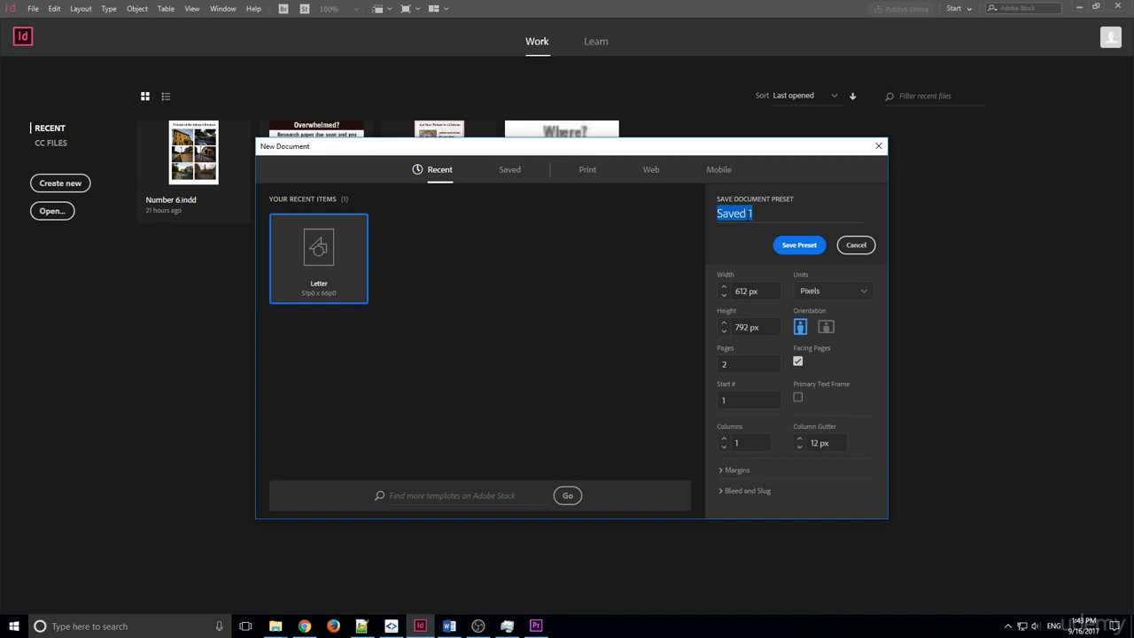
pyautogui.write('Pamphlet Work')
pyautogui.click(788, 241)
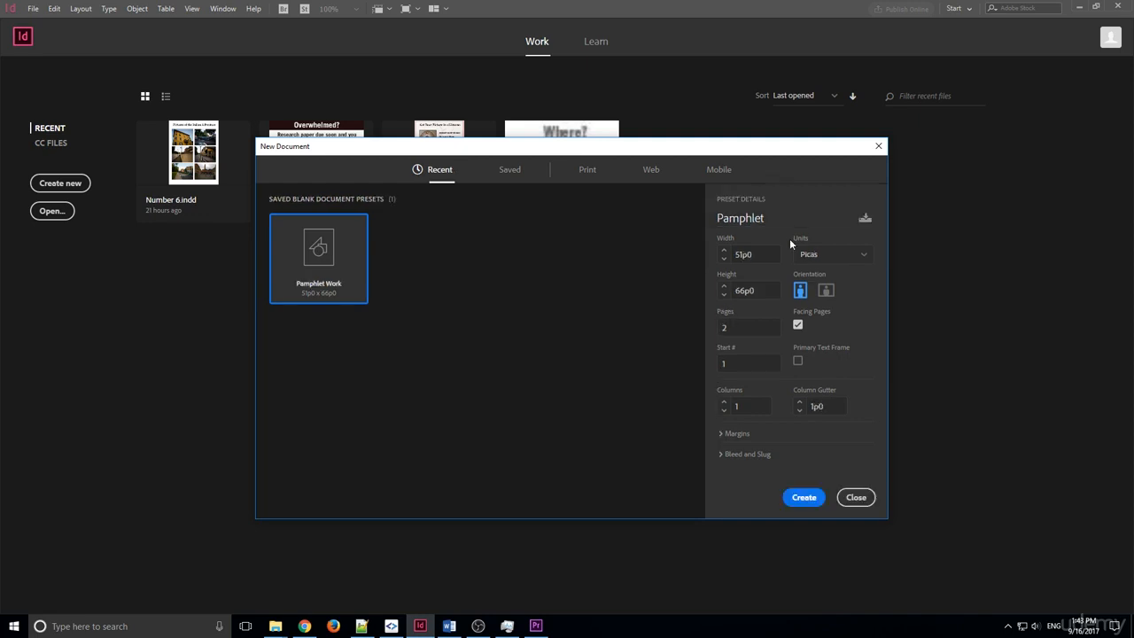
# Compare the recently used document items with the saved blank document presets
pyautogui.click(443, 169)
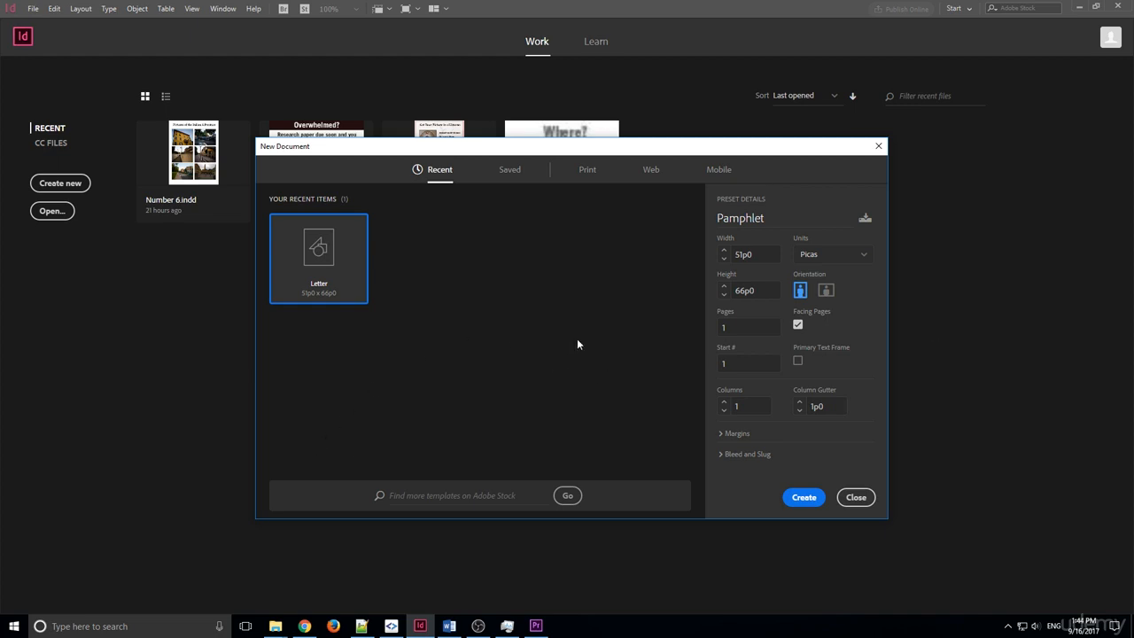
pyautogui.click(506, 170)
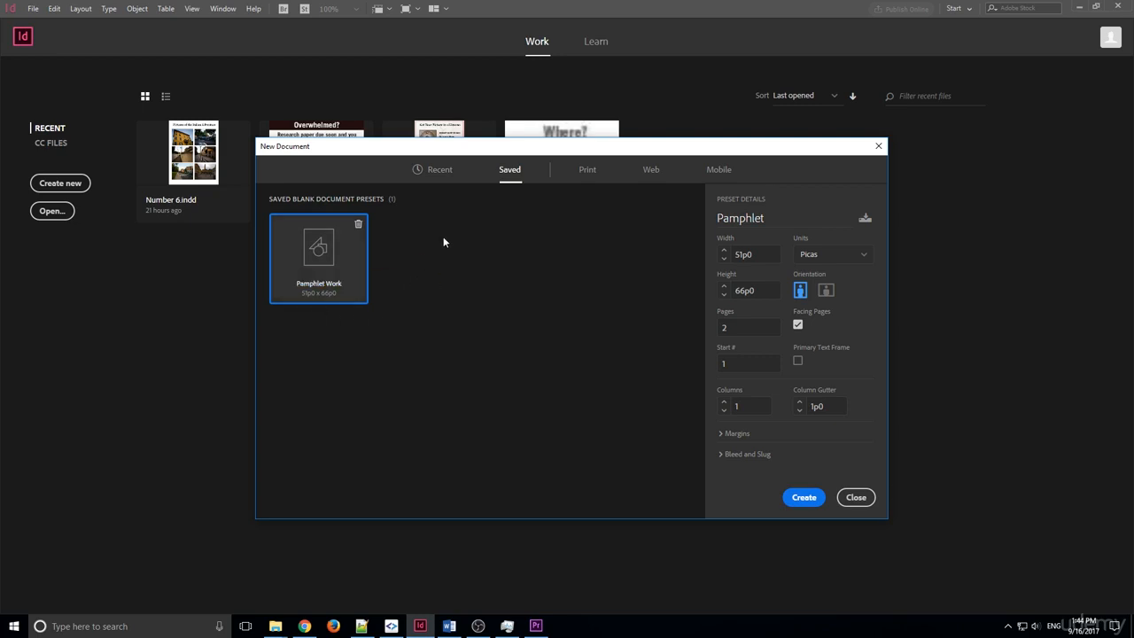
pyautogui.click(448, 173)
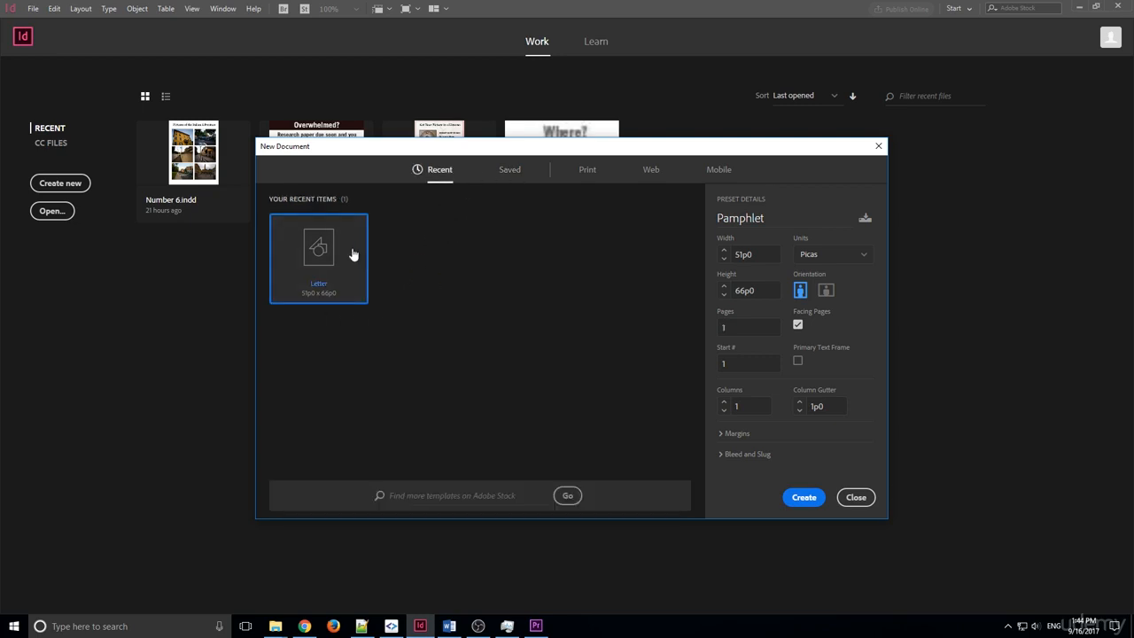
pyautogui.click(651, 169)
pyautogui.click(528, 251)
pyautogui.click(507, 171)
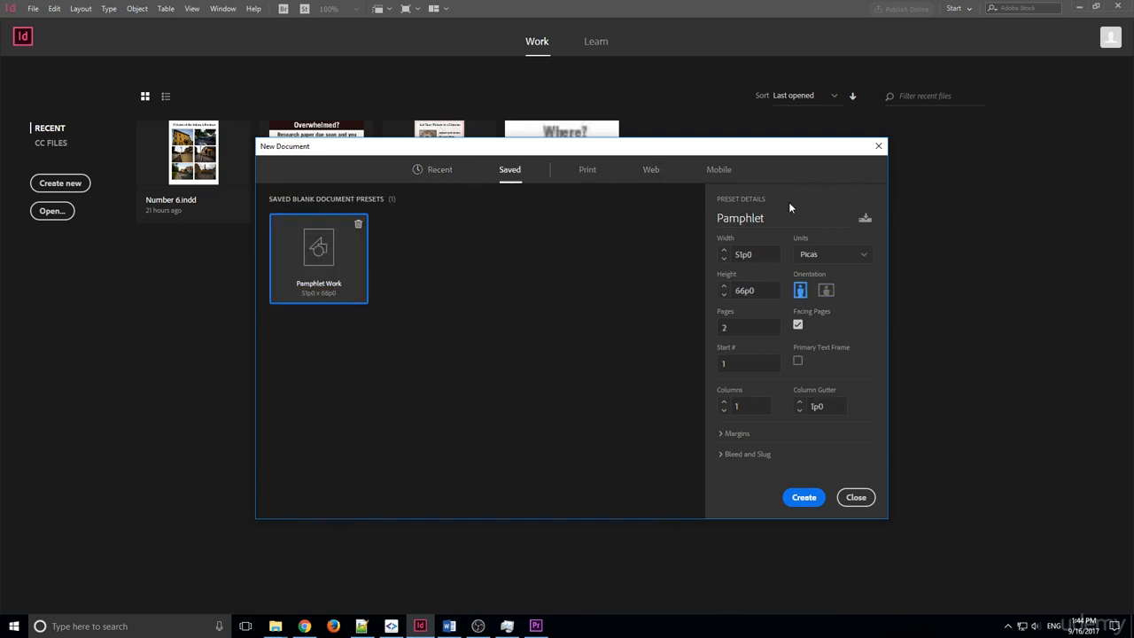
# Examine the print templates and the full set of blank print document presets
pyautogui.click(585, 171)
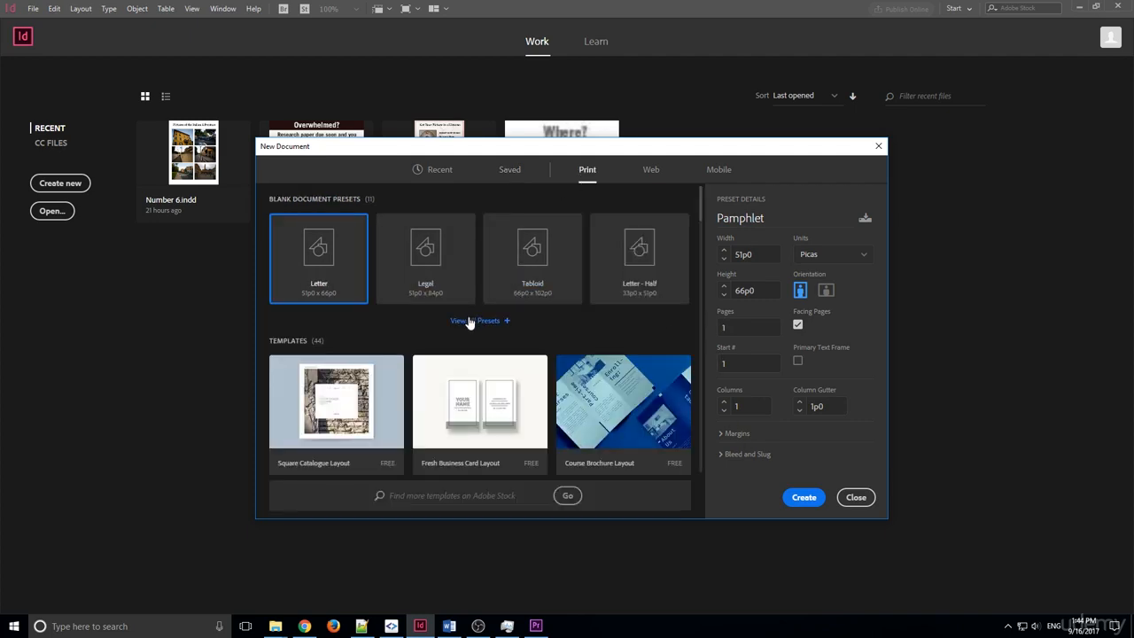
pyautogui.scroll(-4, 460, 306)
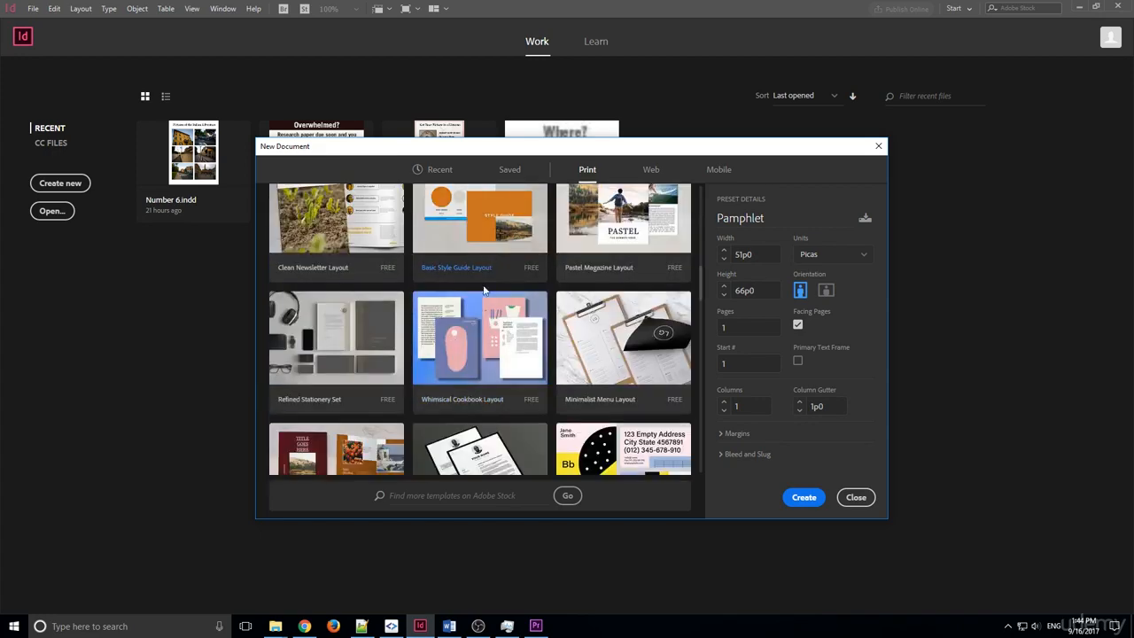
pyautogui.scroll(-10, 484, 290)
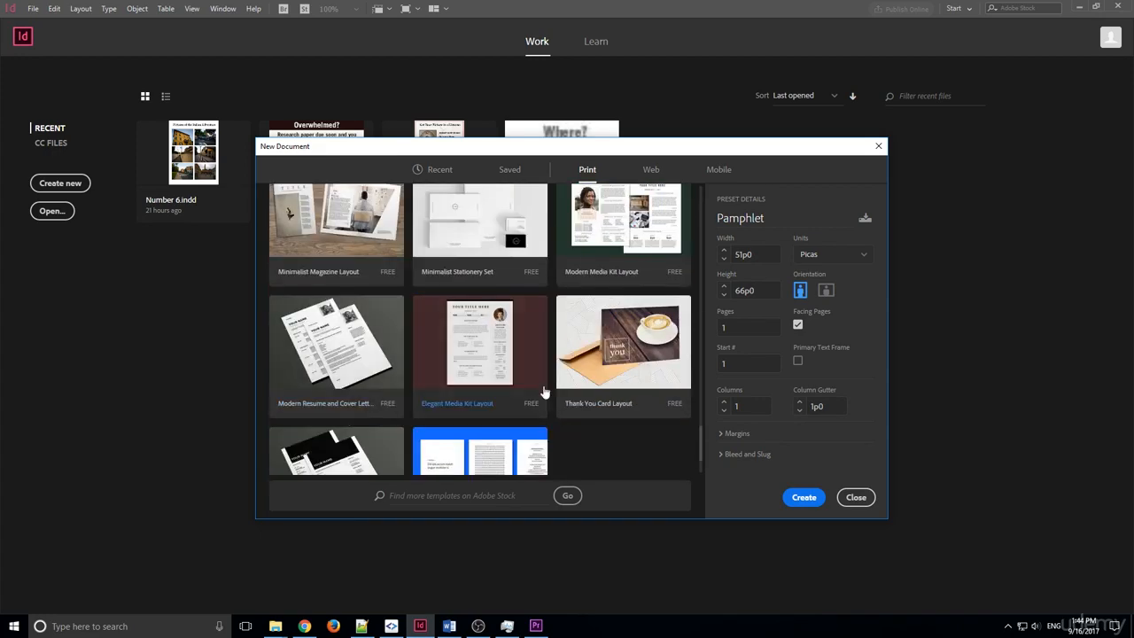
pyautogui.scroll(15, 544, 393)
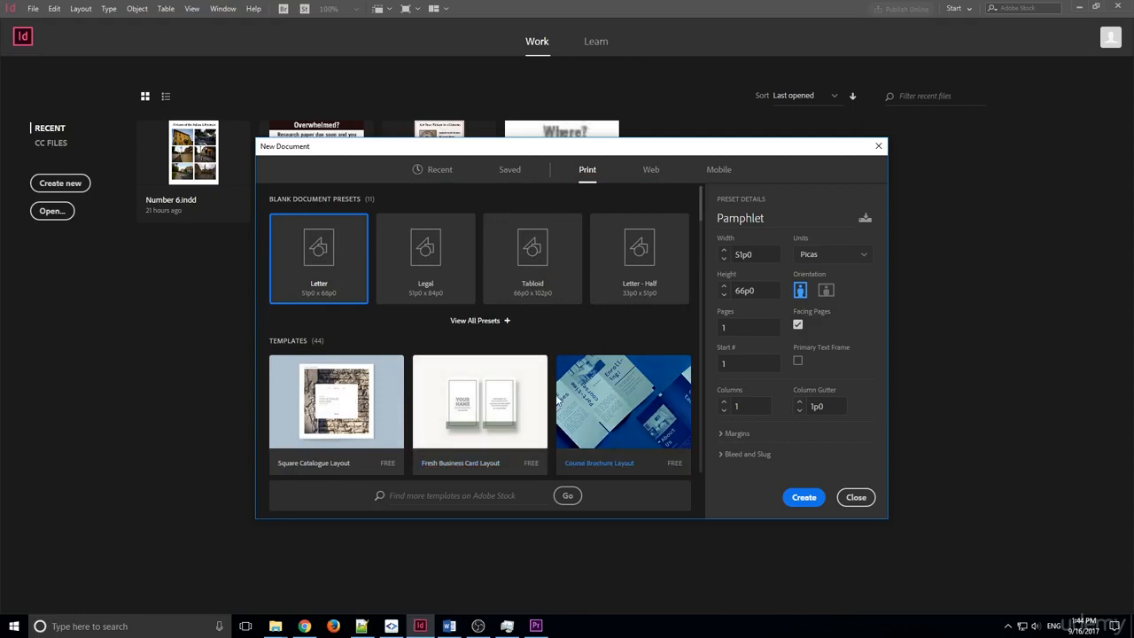
pyautogui.click(487, 323)
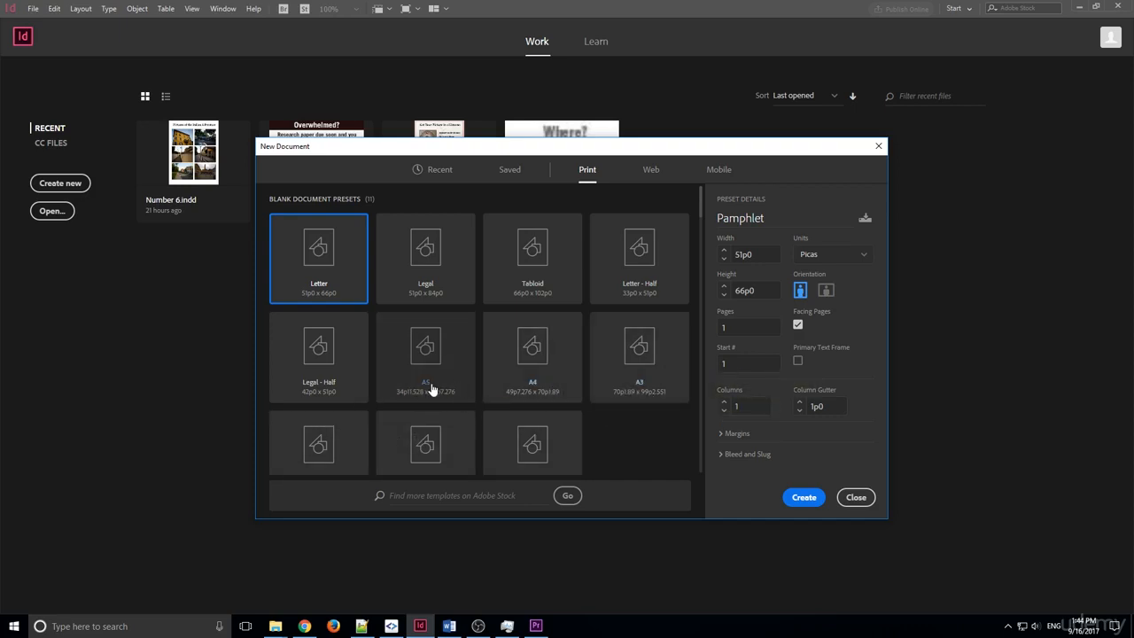
pyautogui.scroll(-3, 628, 387)
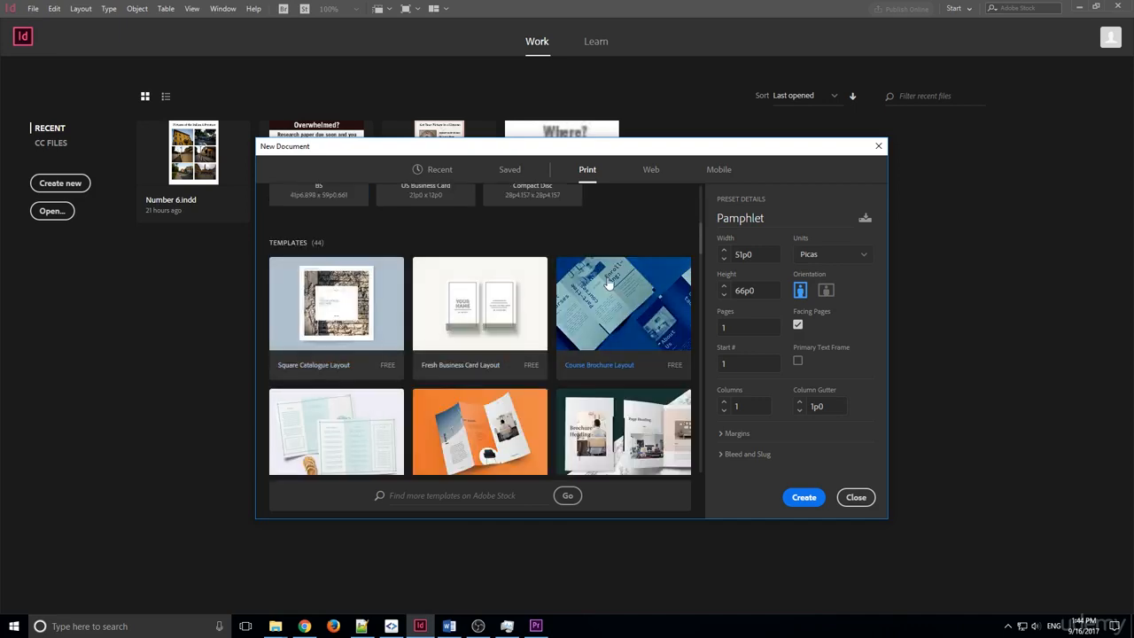
pyautogui.scroll(1, 699, 227)
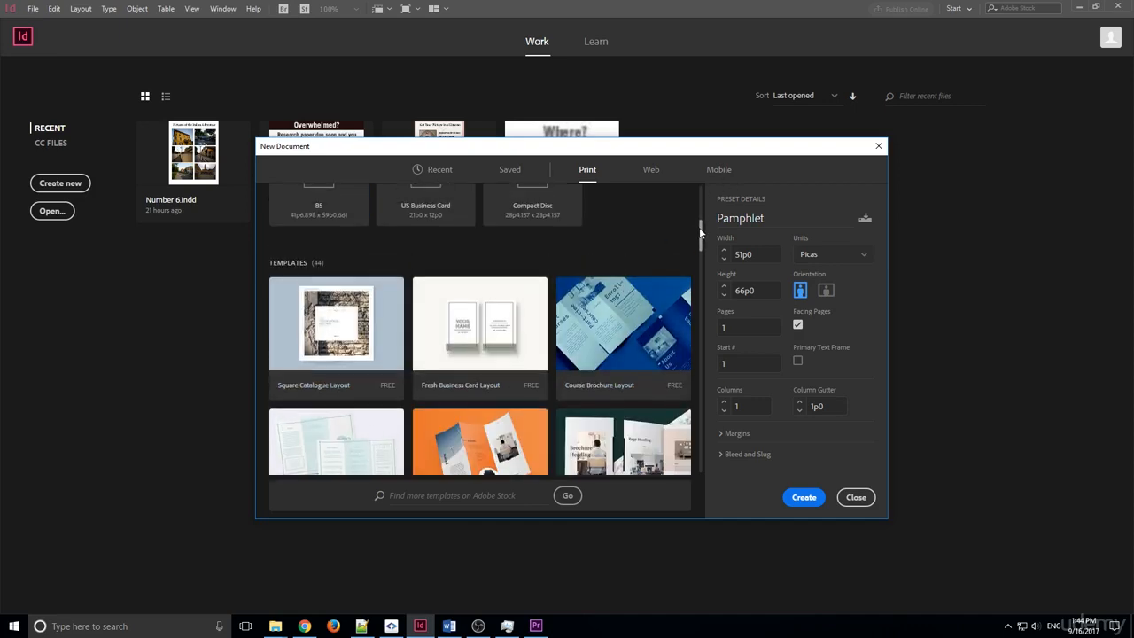
pyautogui.moveTo(698, 226); pyautogui.dragTo(701, 190)
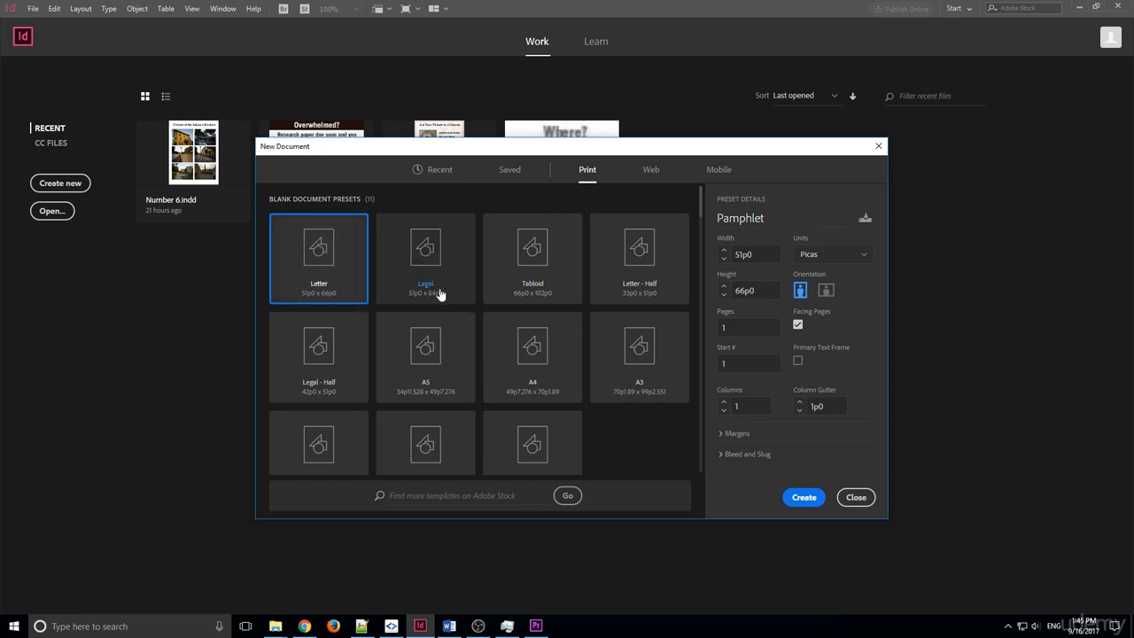
# Examine the full sets of blank document presets for web and for mobile
pyautogui.click(650, 172)
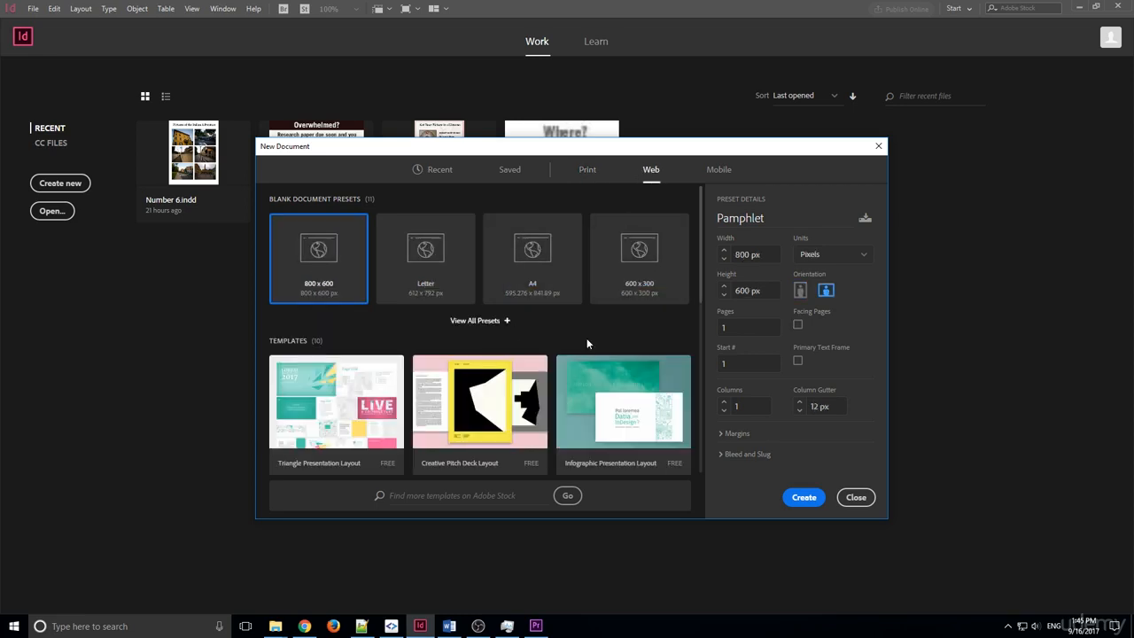
pyautogui.click(507, 323)
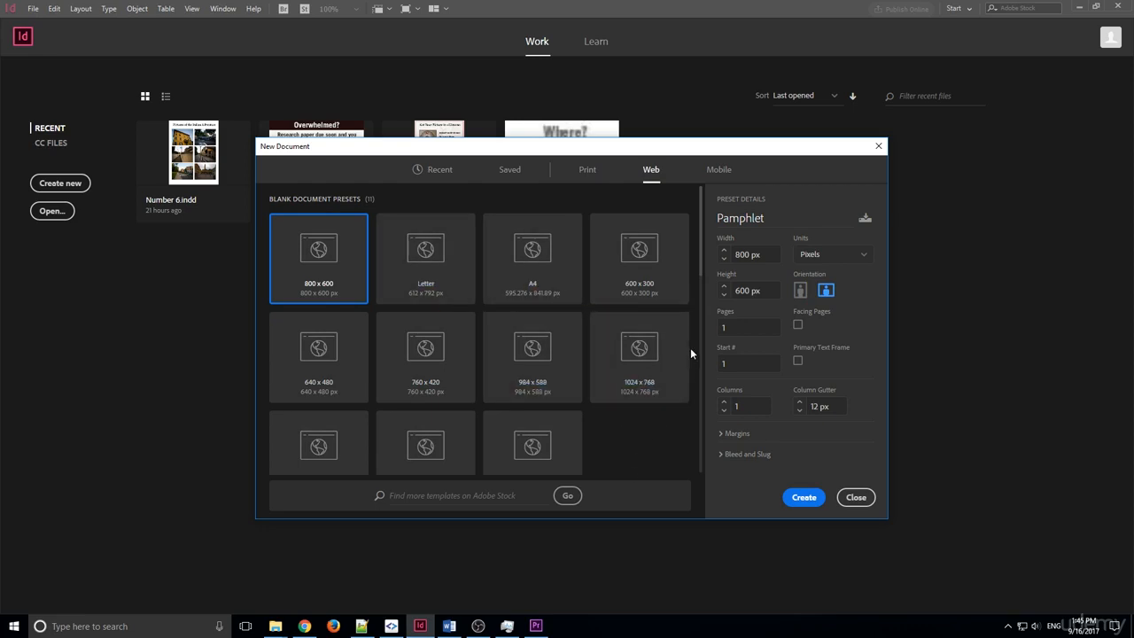
pyautogui.moveTo(699, 269); pyautogui.dragTo(700, 296)
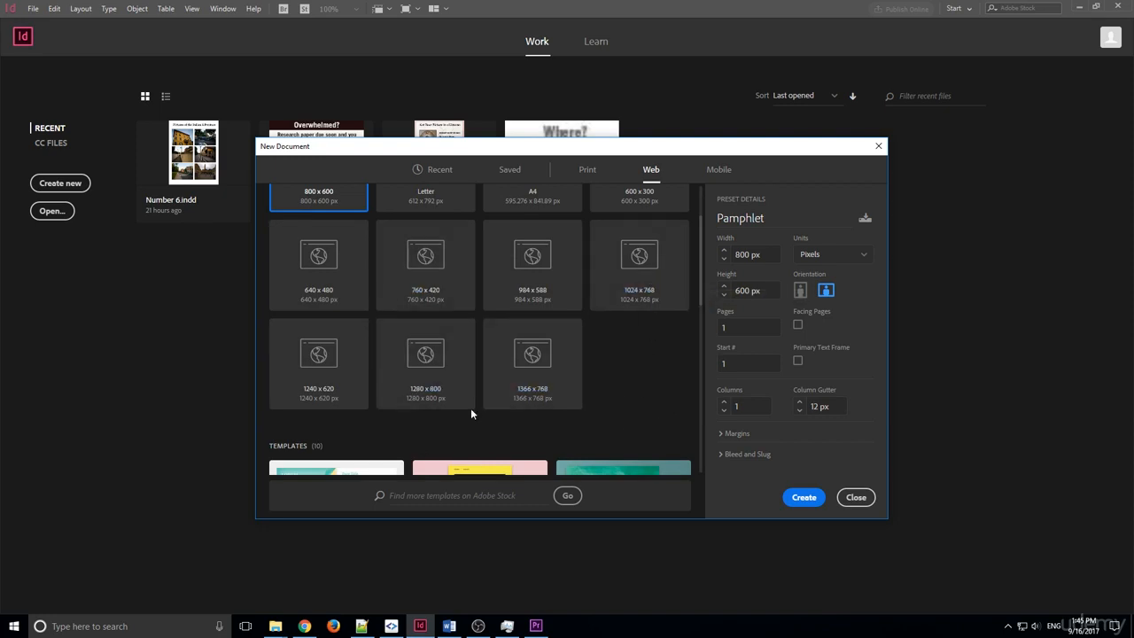
pyautogui.moveTo(698, 294); pyautogui.dragTo(697, 263)
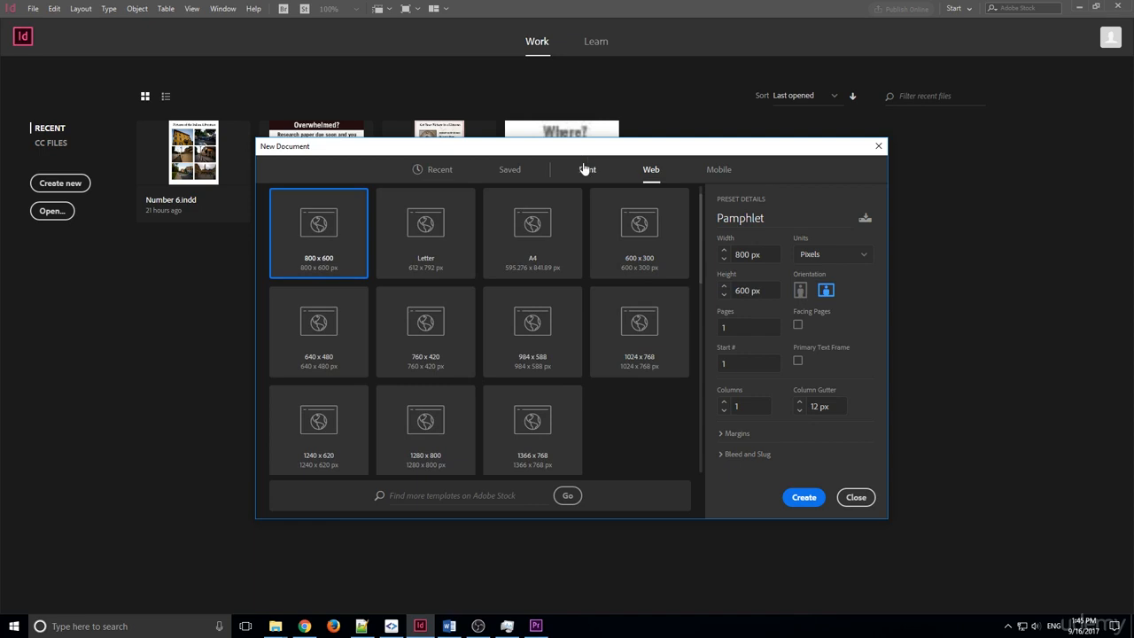
pyautogui.click(720, 170)
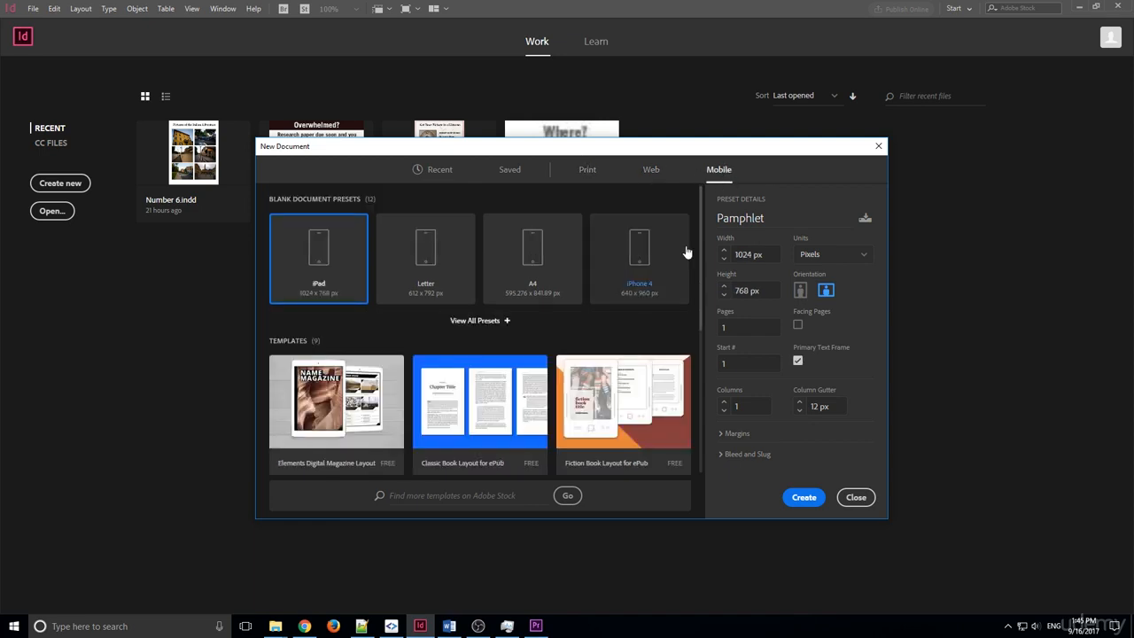
pyautogui.click(499, 330)
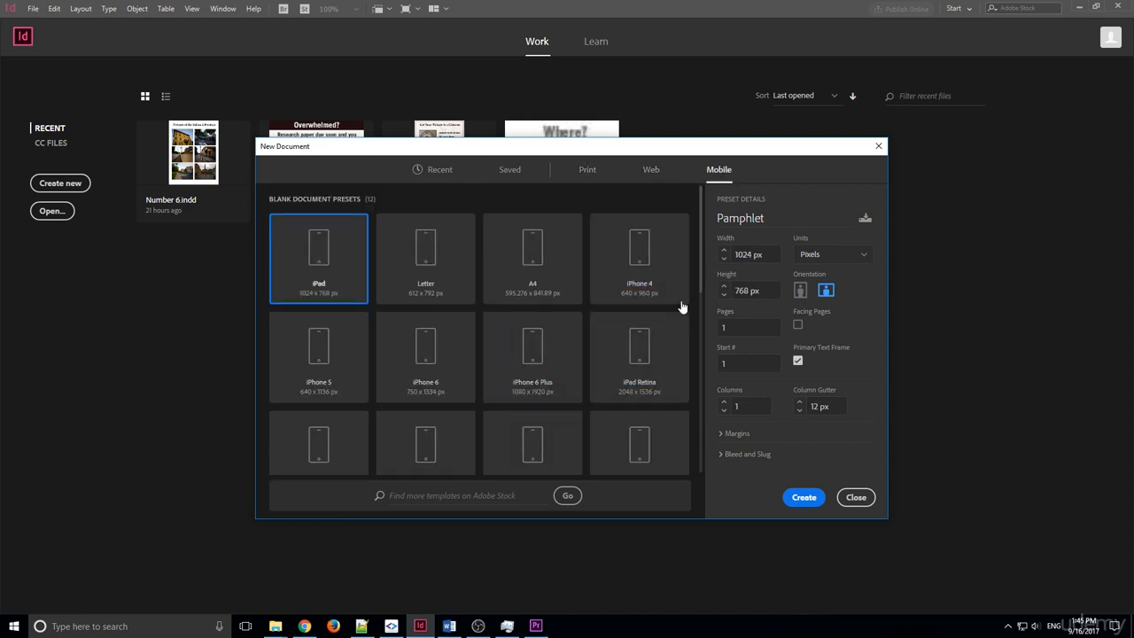
pyautogui.moveTo(701, 271)
pyautogui.mouseDown()
pyautogui.moveTo(701, 306)
pyautogui.moveTo(698, 289)
pyautogui.mouseUp()
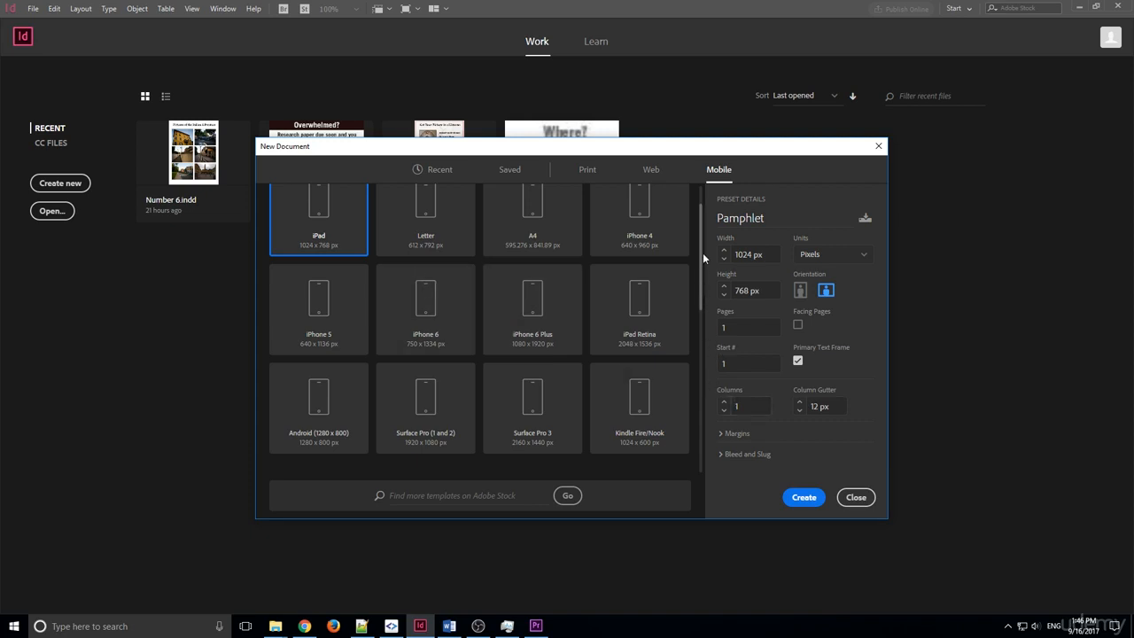
pyautogui.scroll(2, 703, 252)
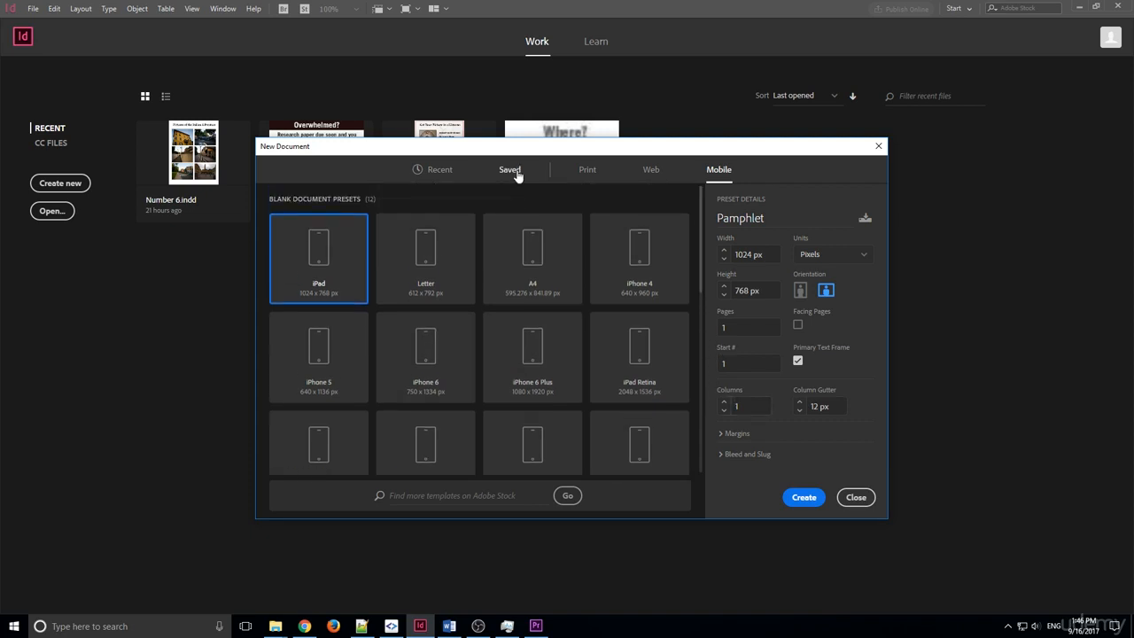
# Create the Pamphlet document from the saved Pamphlet Work preset
pyautogui.click(515, 173)
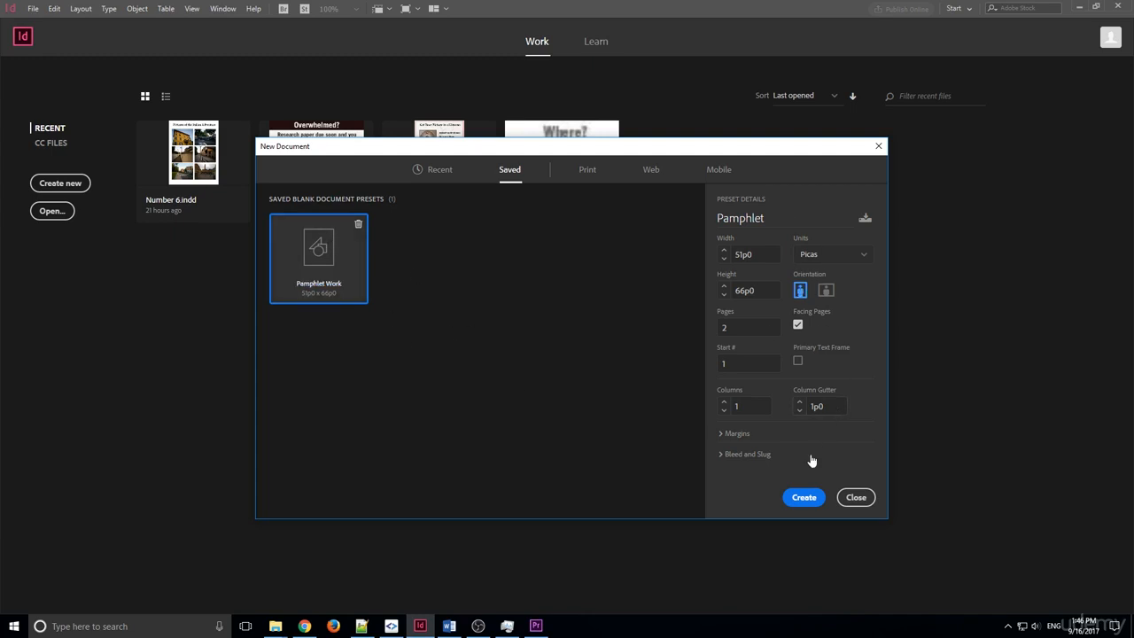
pyautogui.click(804, 498)
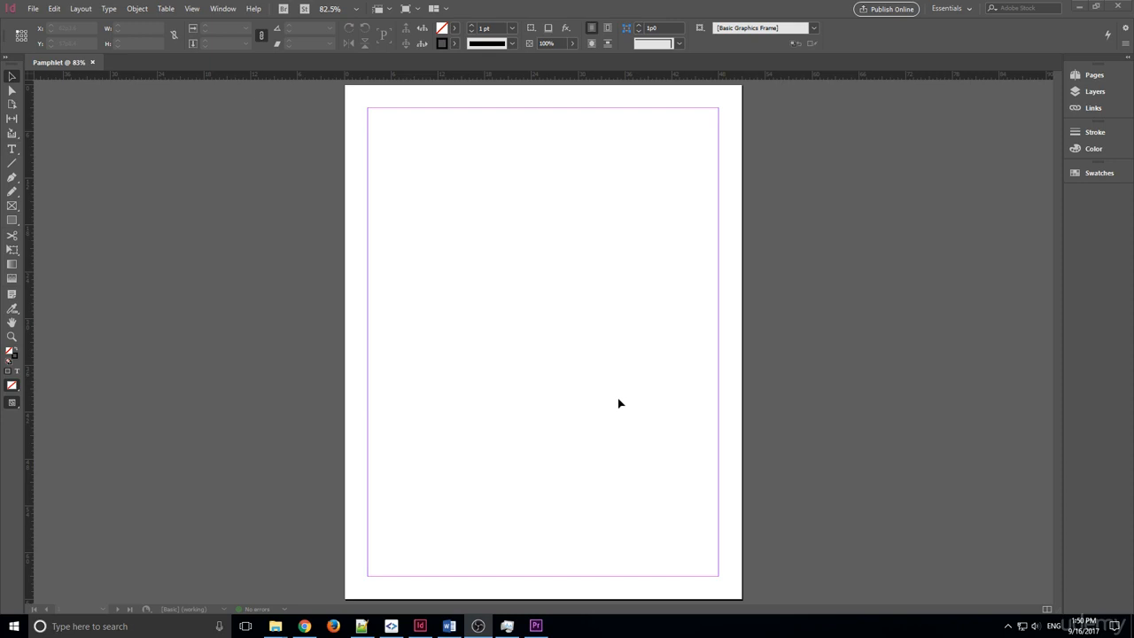
# Close the Pamphlet document and create another new document from the recent Pamphlet Work preset
pyautogui.click(91, 63)
pyautogui.click(69, 187)
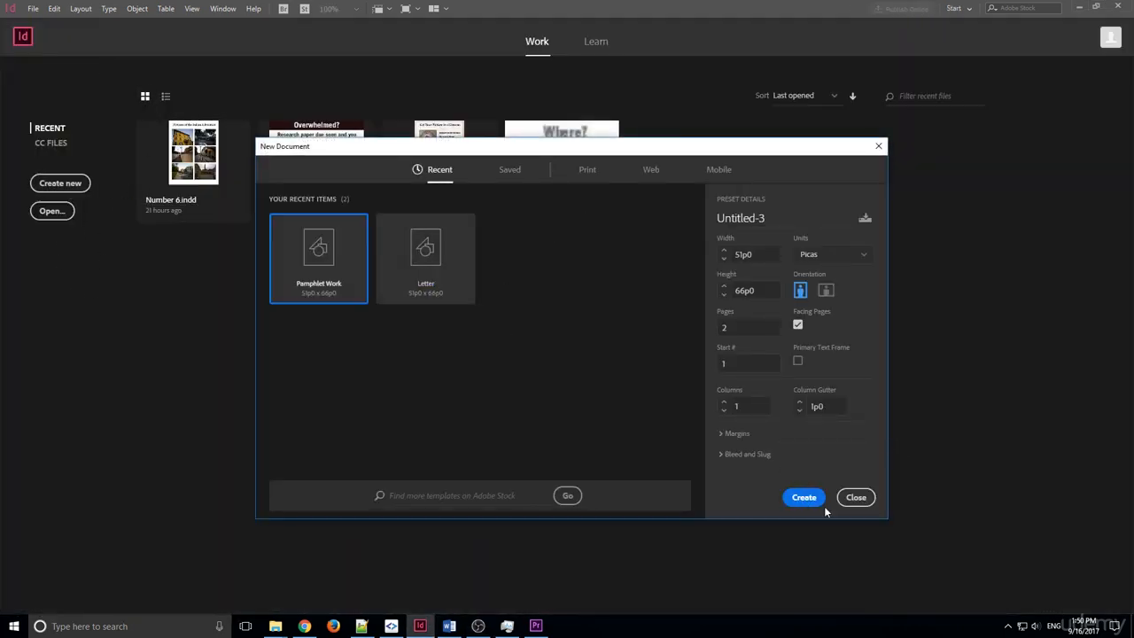
pyautogui.click(805, 496)
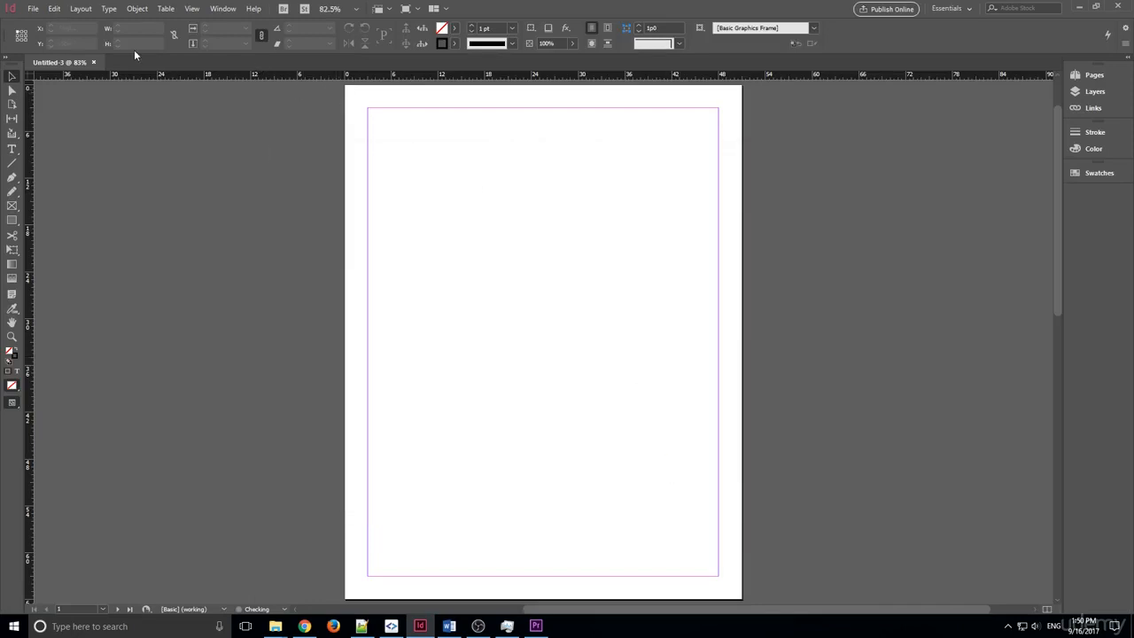
# Examine the document setup, including the available page sizes and the bleed and slug settings, and leave it without changes
pyautogui.click(33, 9)
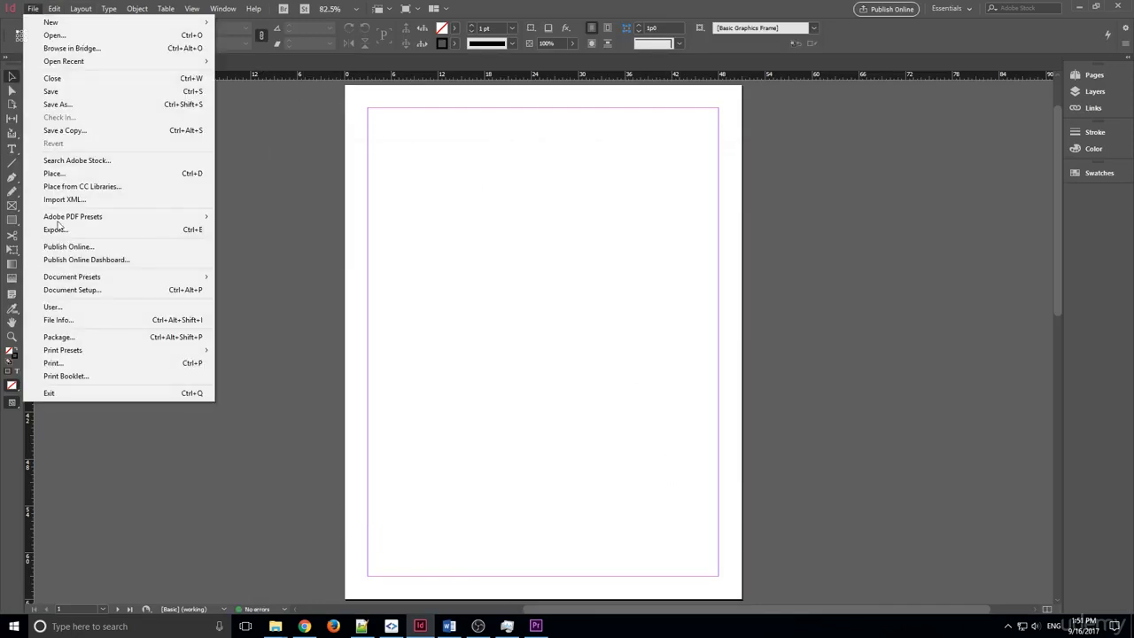
pyautogui.click(97, 290)
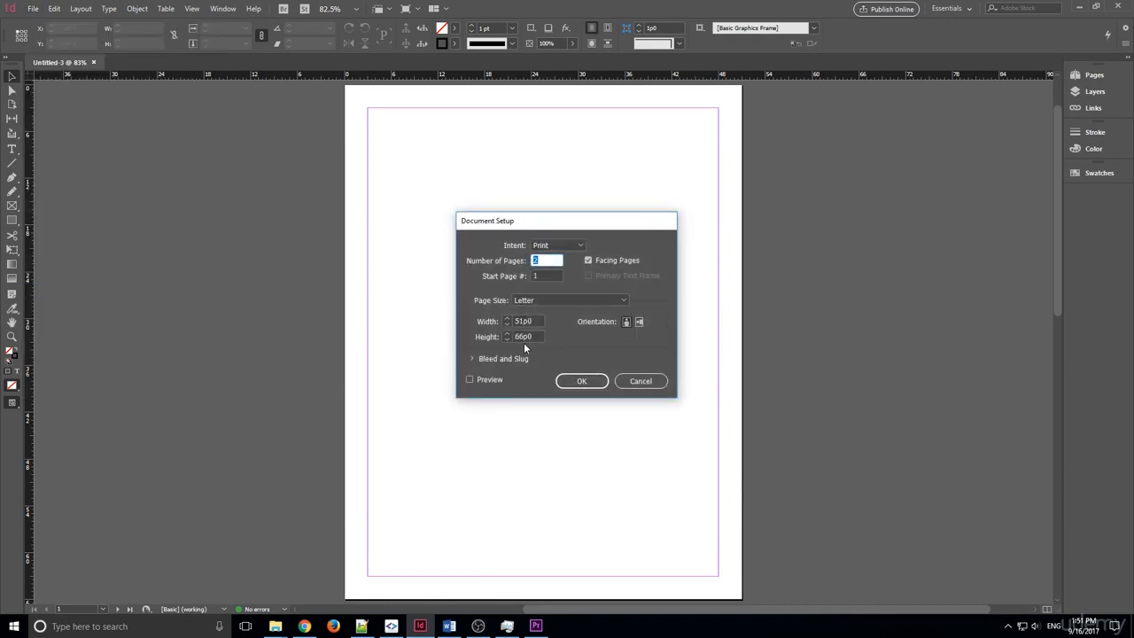
pyautogui.click(547, 301)
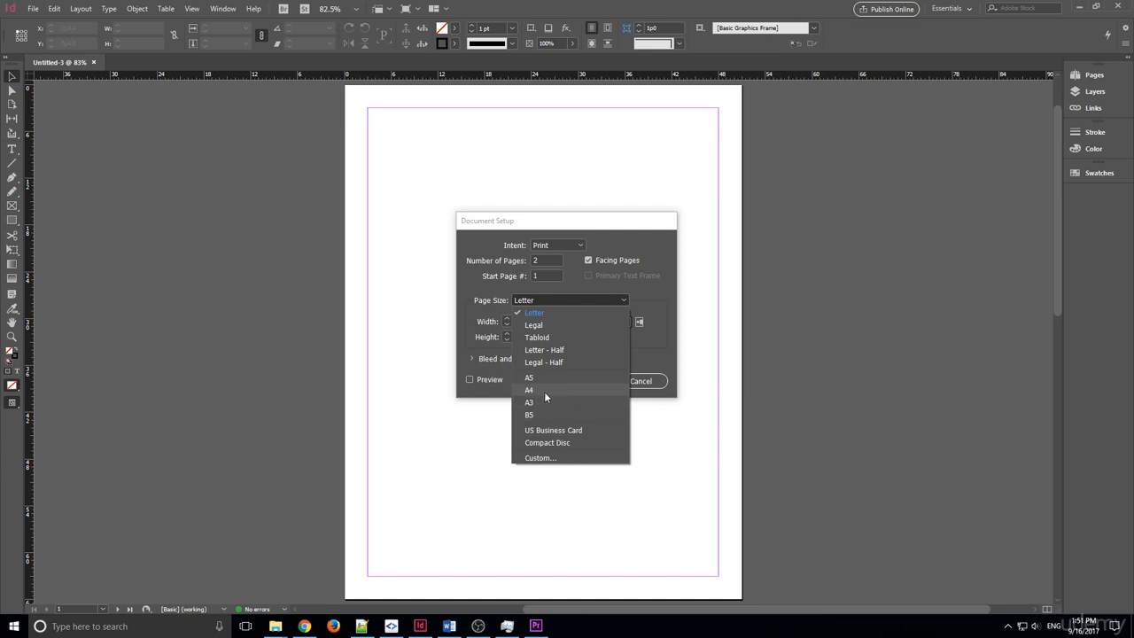
pyautogui.click(479, 312)
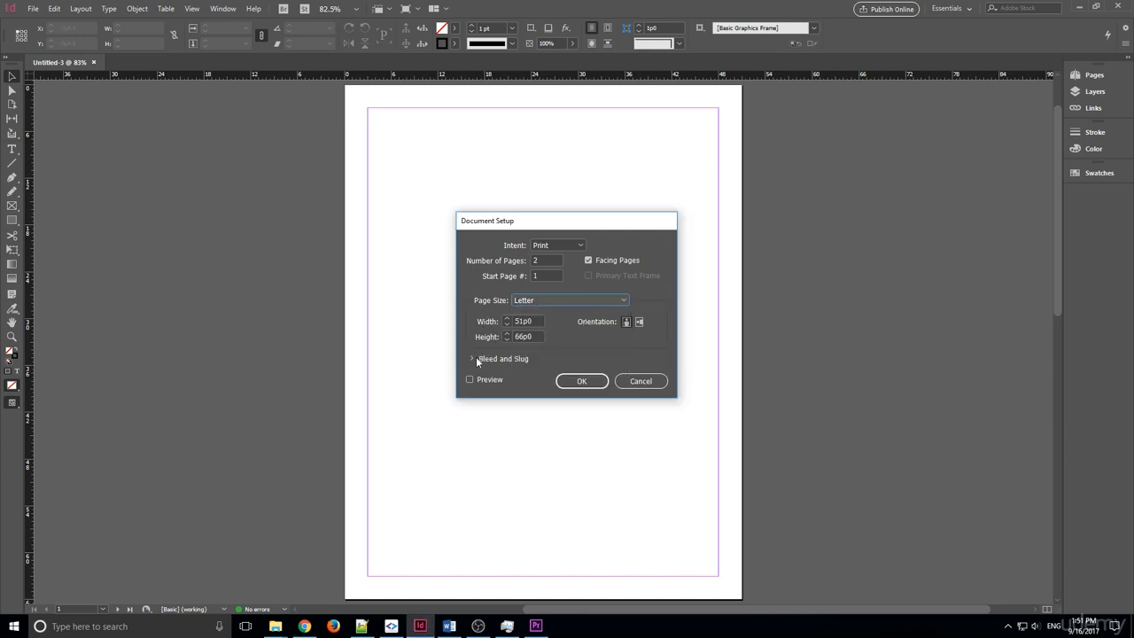
pyautogui.click(473, 358)
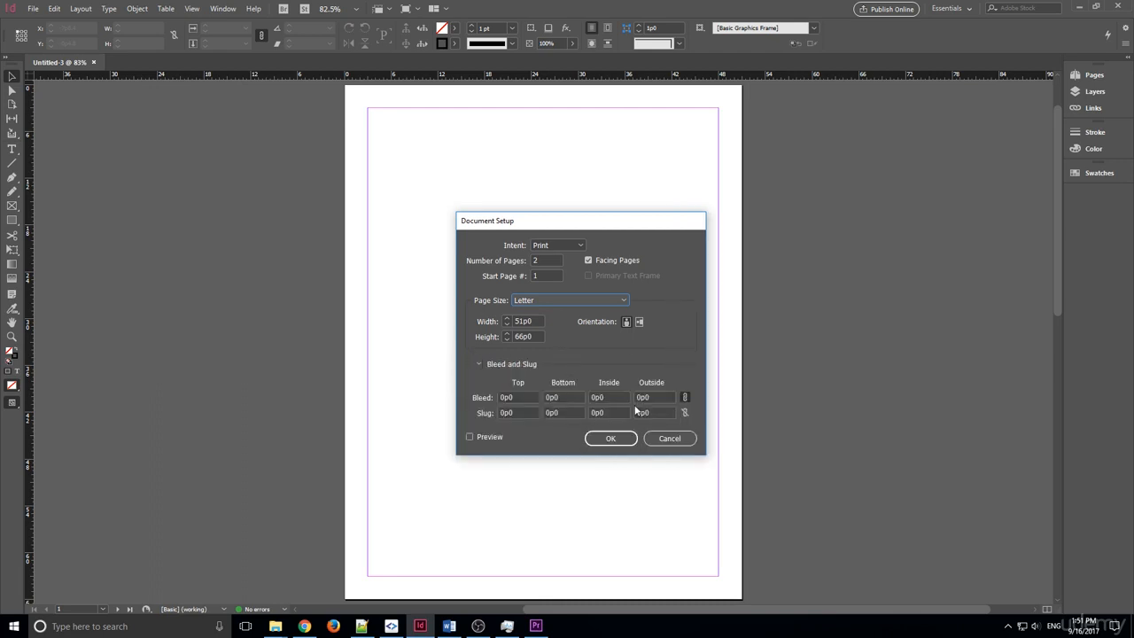
pyautogui.click(651, 438)
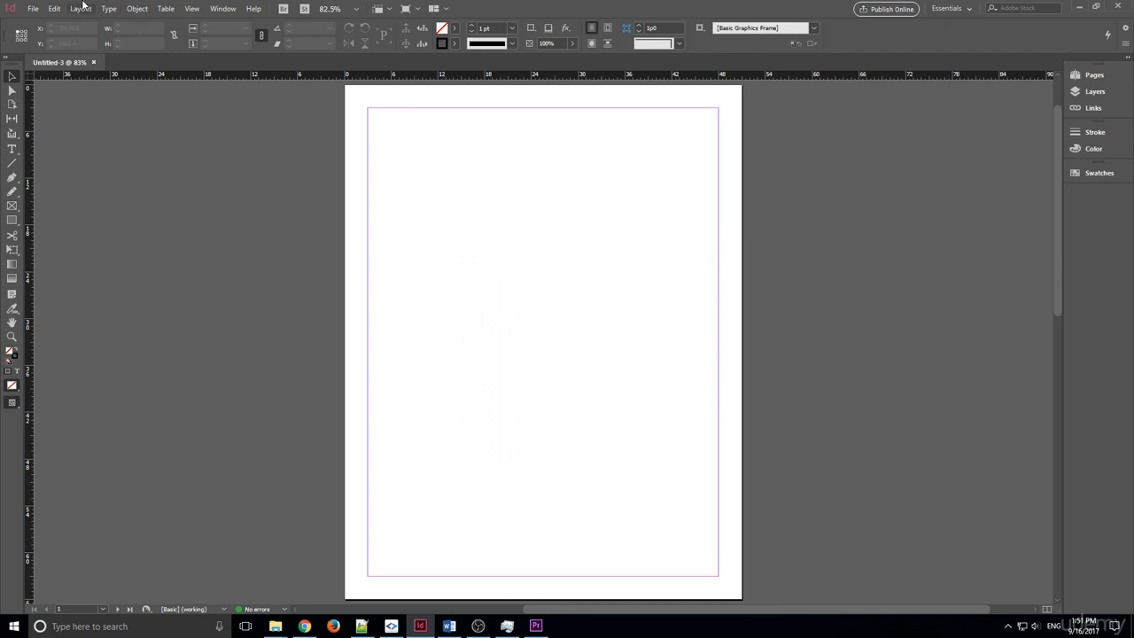
# Examine the margins and columns settings of the current document and leave them without changes
pyautogui.click(80, 7)
pyautogui.click(121, 37)
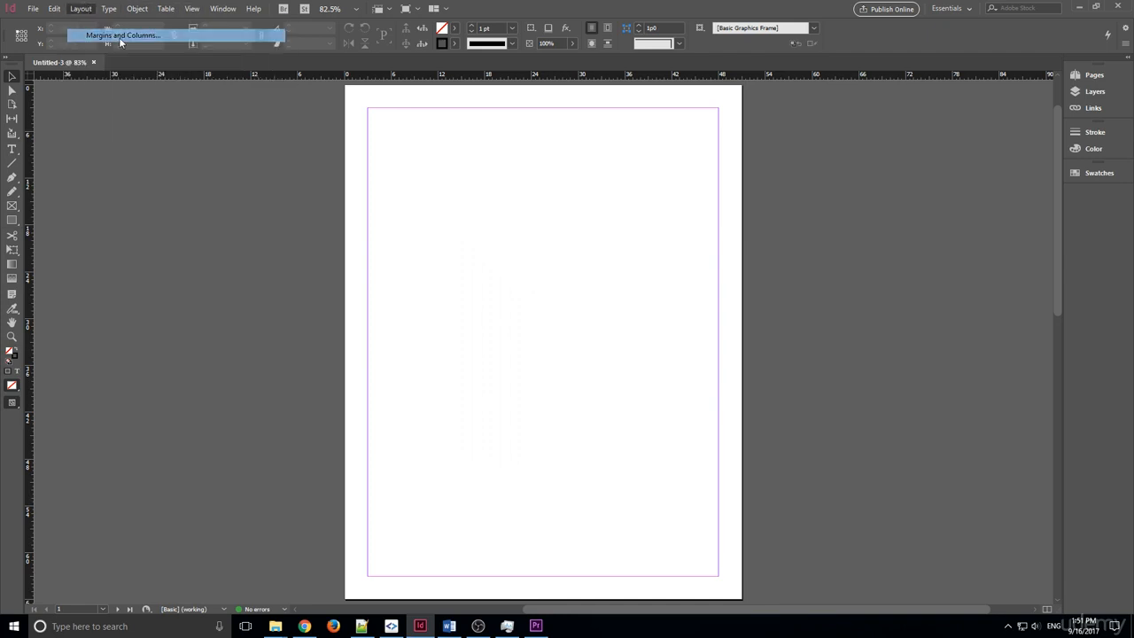
pyautogui.click(687, 280)
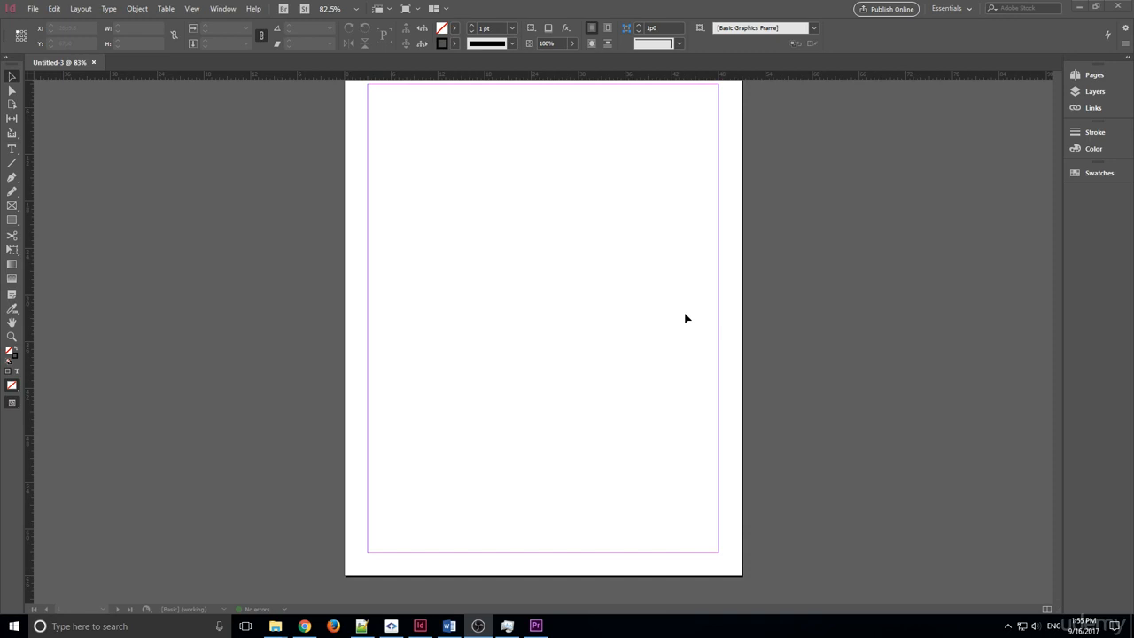
# Create a second document from the recent Pamphlet Work preset while keeping the current one open
pyautogui.click(33, 8)
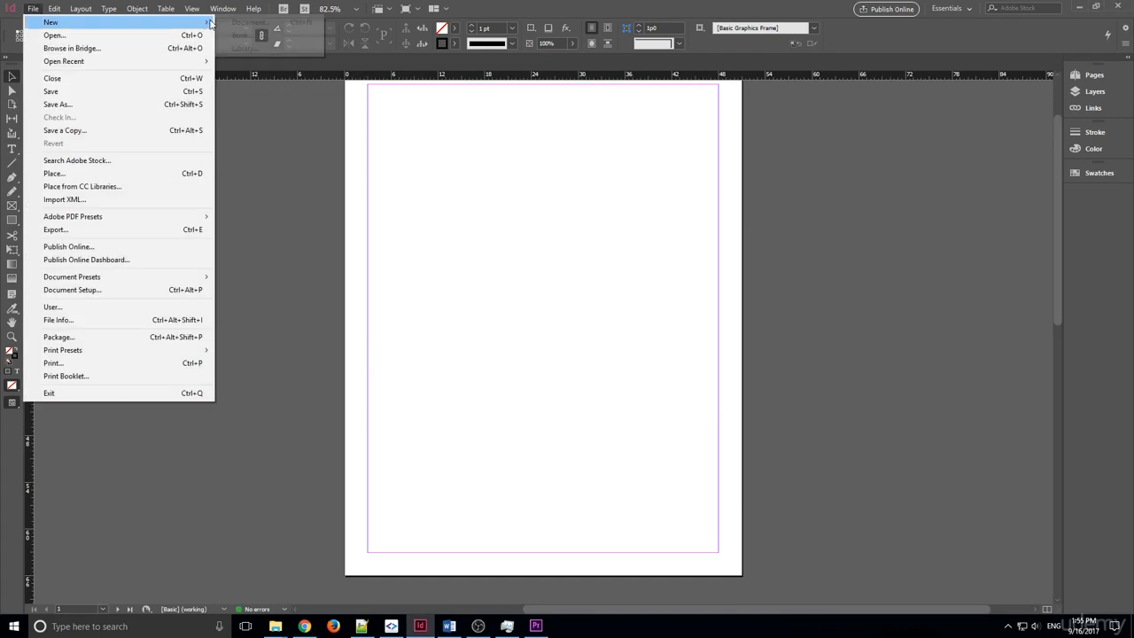
pyautogui.click(248, 22)
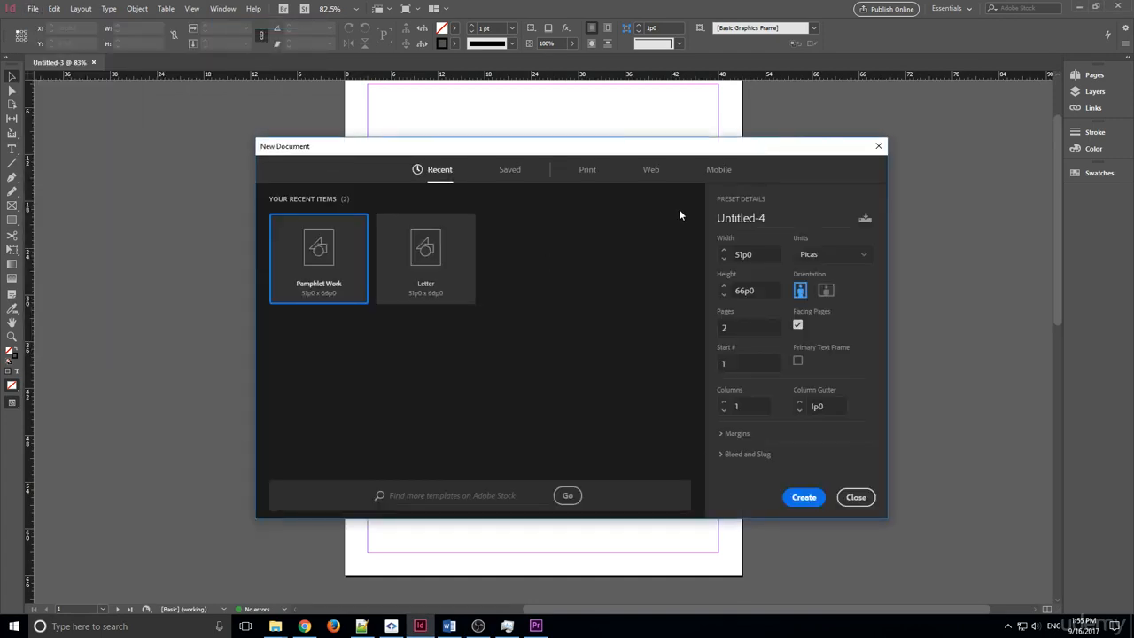
pyautogui.click(805, 499)
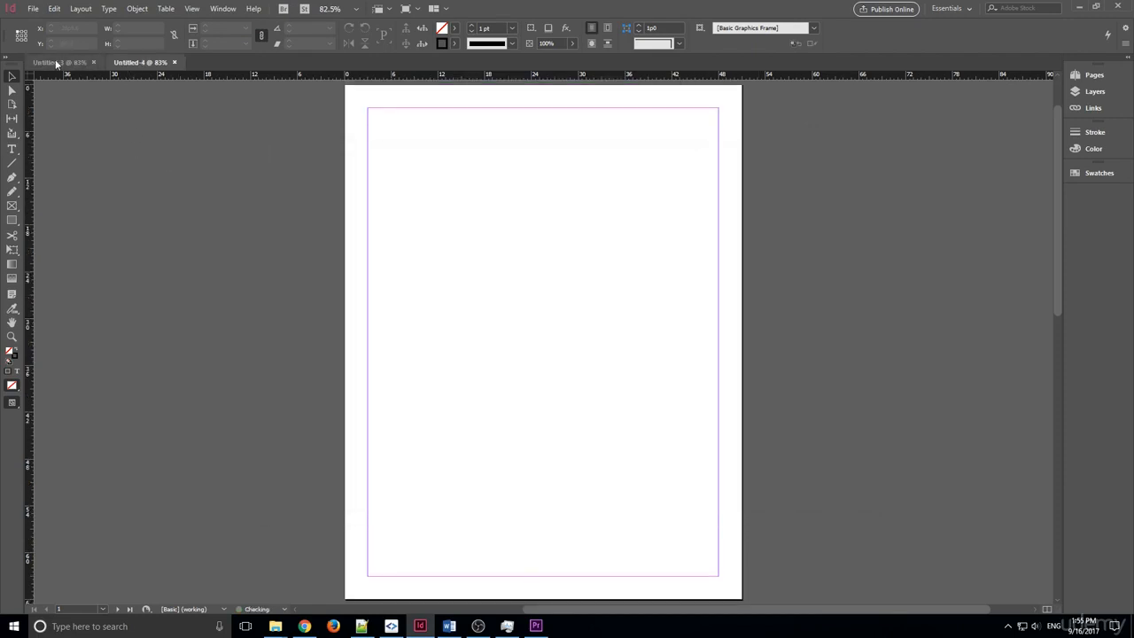
# Switch back and forth between the two open untitled documents to view each one
pyautogui.click(56, 63)
pyautogui.click(133, 63)
pyautogui.click(56, 62)
pyautogui.click(124, 64)
pyautogui.click(58, 64)
pyautogui.click(58, 63)
pyautogui.click(142, 63)
# Close both open documents and create a fresh one from the recent Pamphlet Work preset
pyautogui.click(175, 63)
pyautogui.click(94, 63)
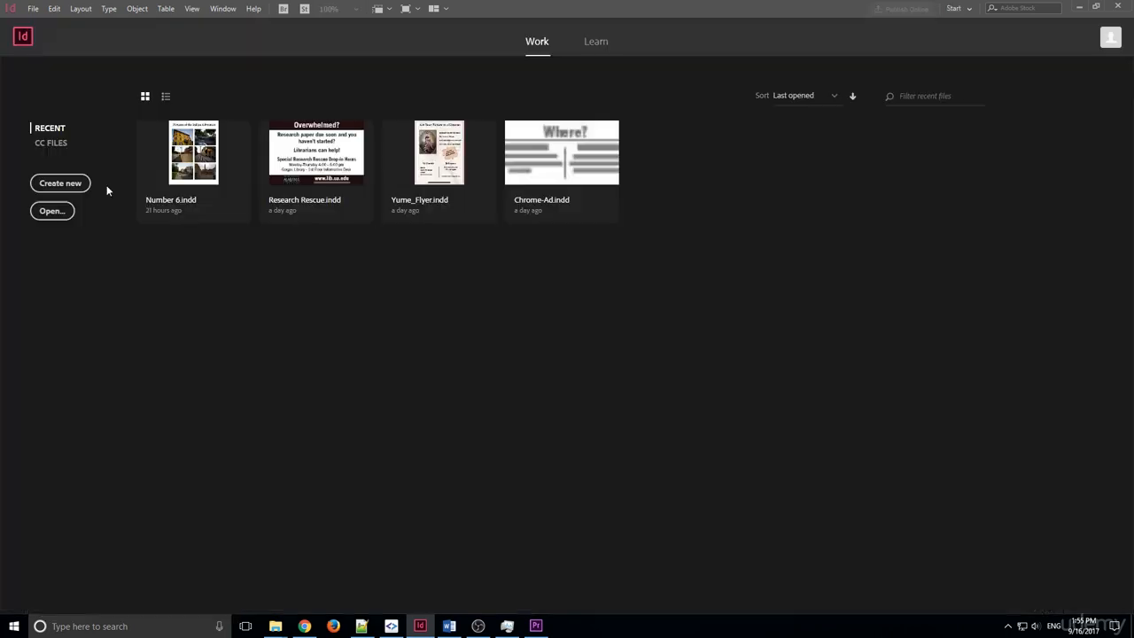
pyautogui.click(58, 185)
pyautogui.click(803, 497)
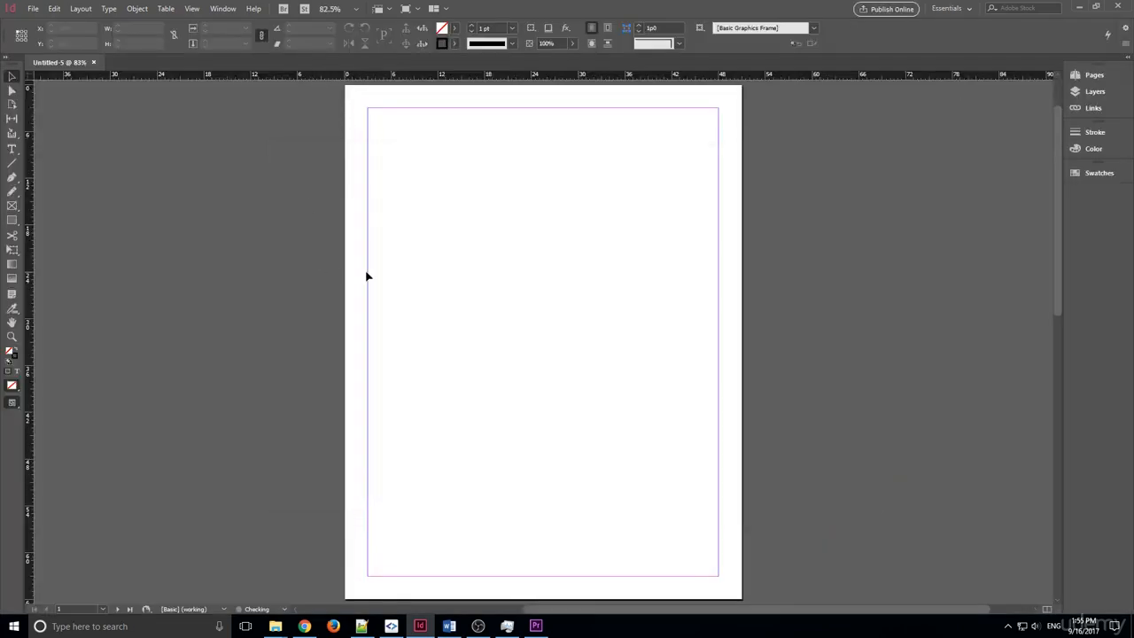
# Show the choices for creating a new document, book or library
pyautogui.click(33, 7)
pyautogui.moveTo(42, 25)
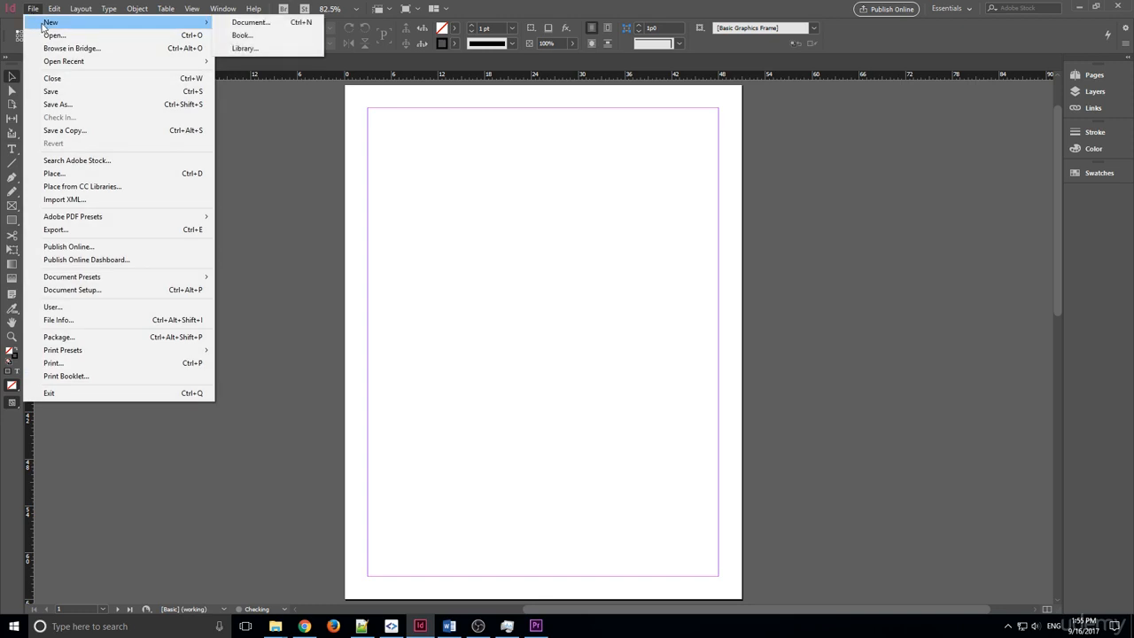